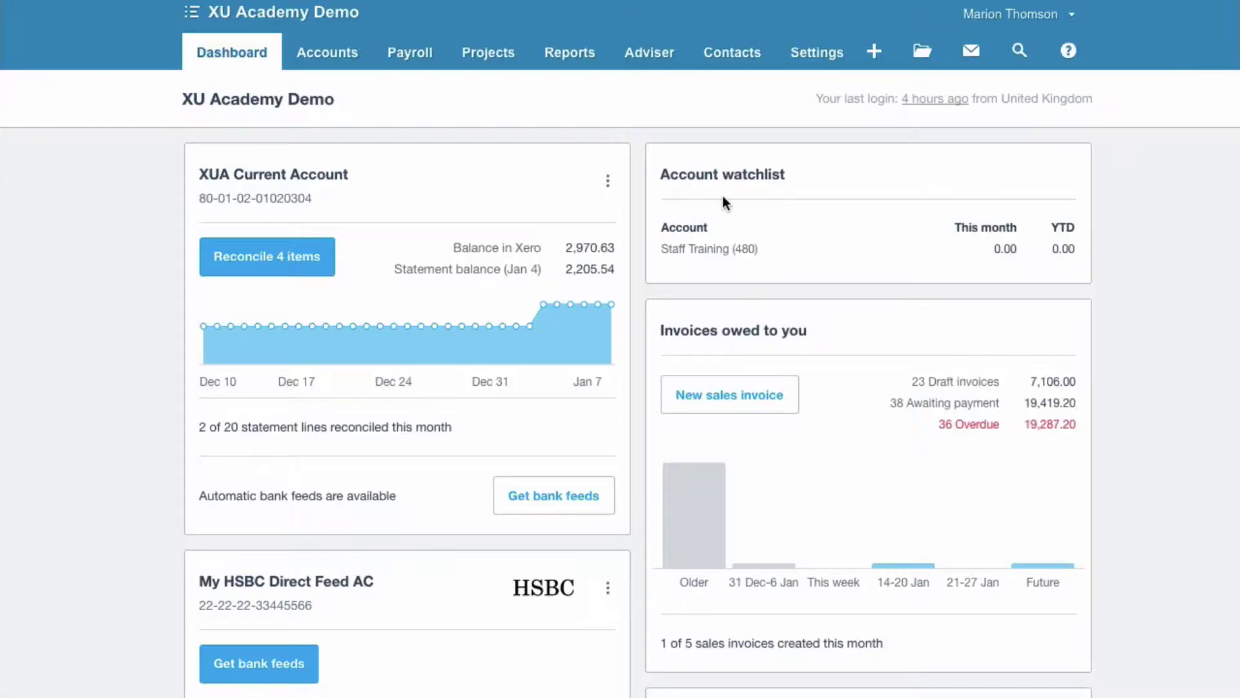
- Go through General Settings and Invoice Settings to the Invoice Reminders page listing the 7, 14 and 21-day reminders
click(819, 59)
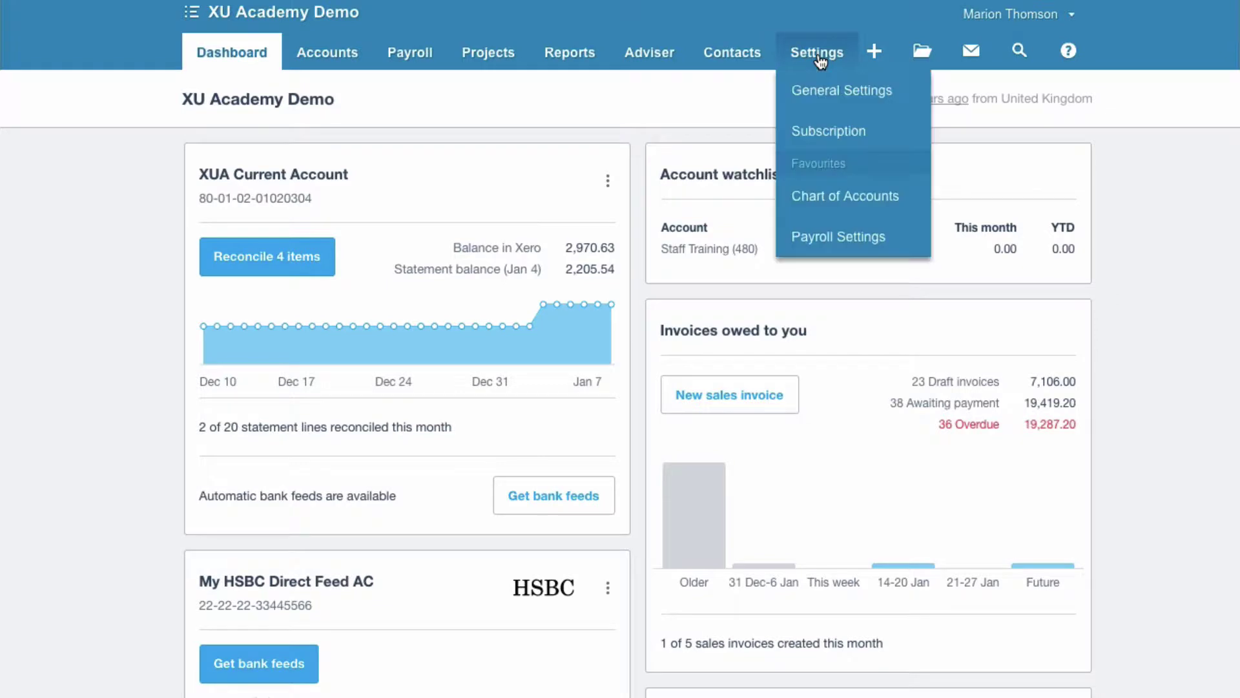
click(830, 95)
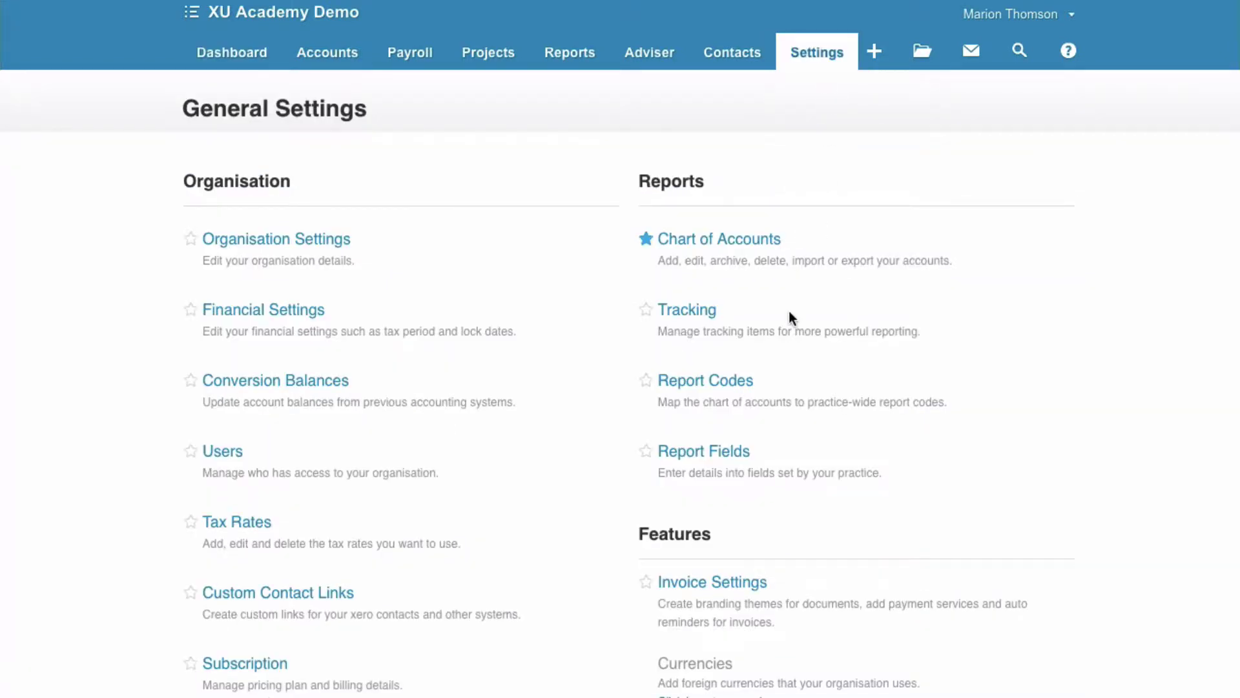
scroll(789, 311, down, 2)
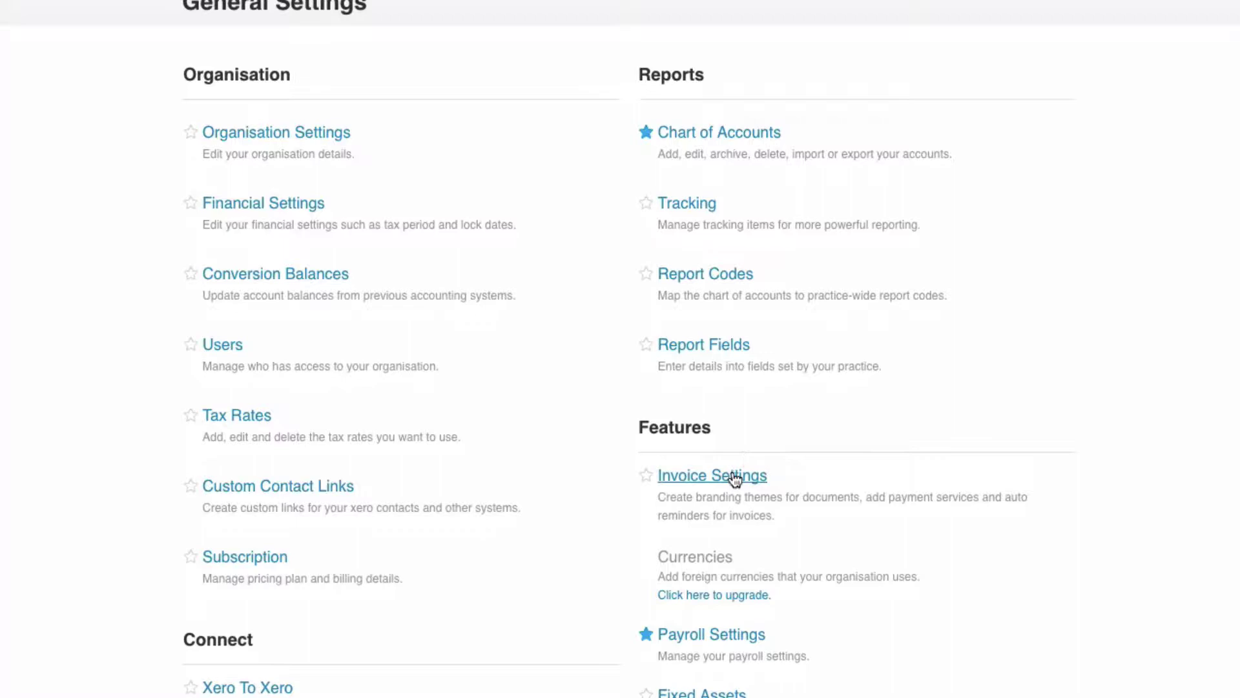
click(735, 476)
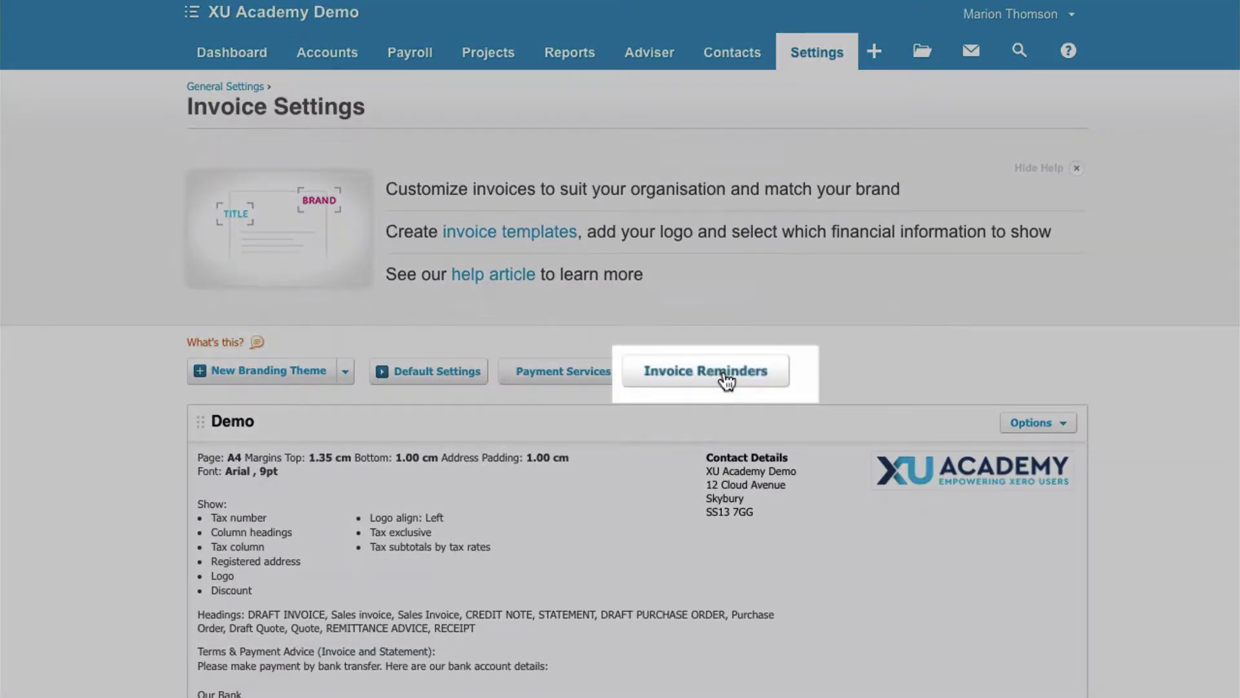
click(726, 380)
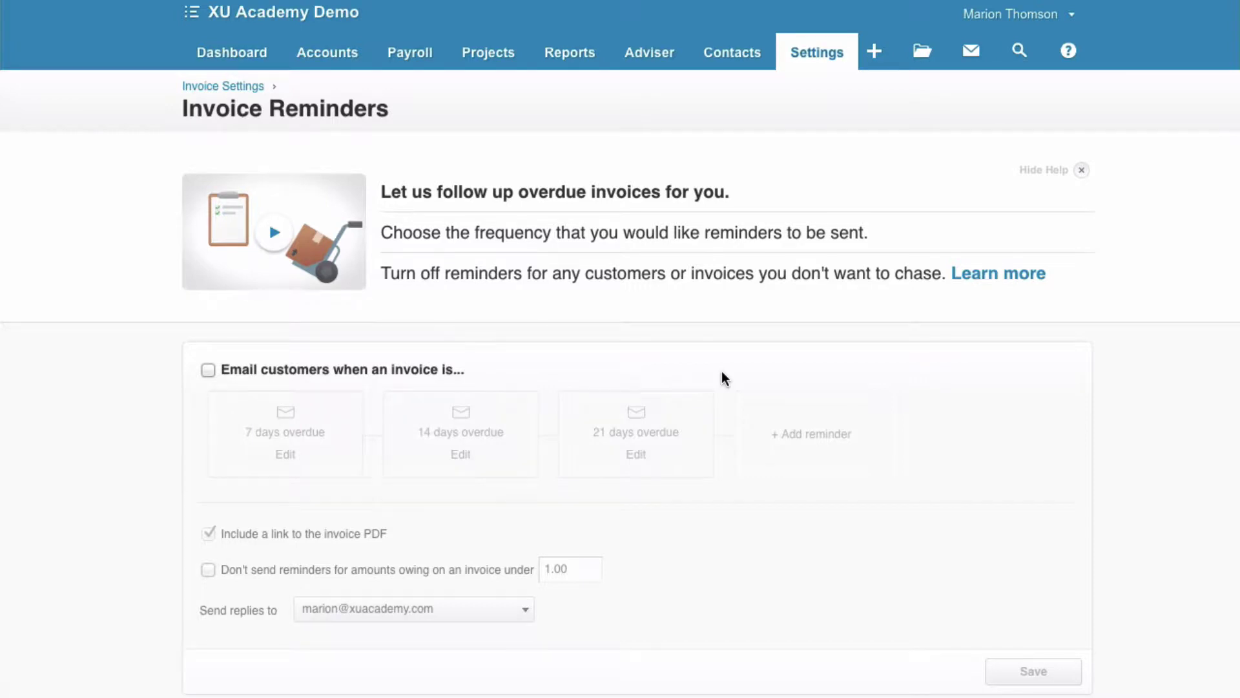
scroll(723, 373, down, 1)
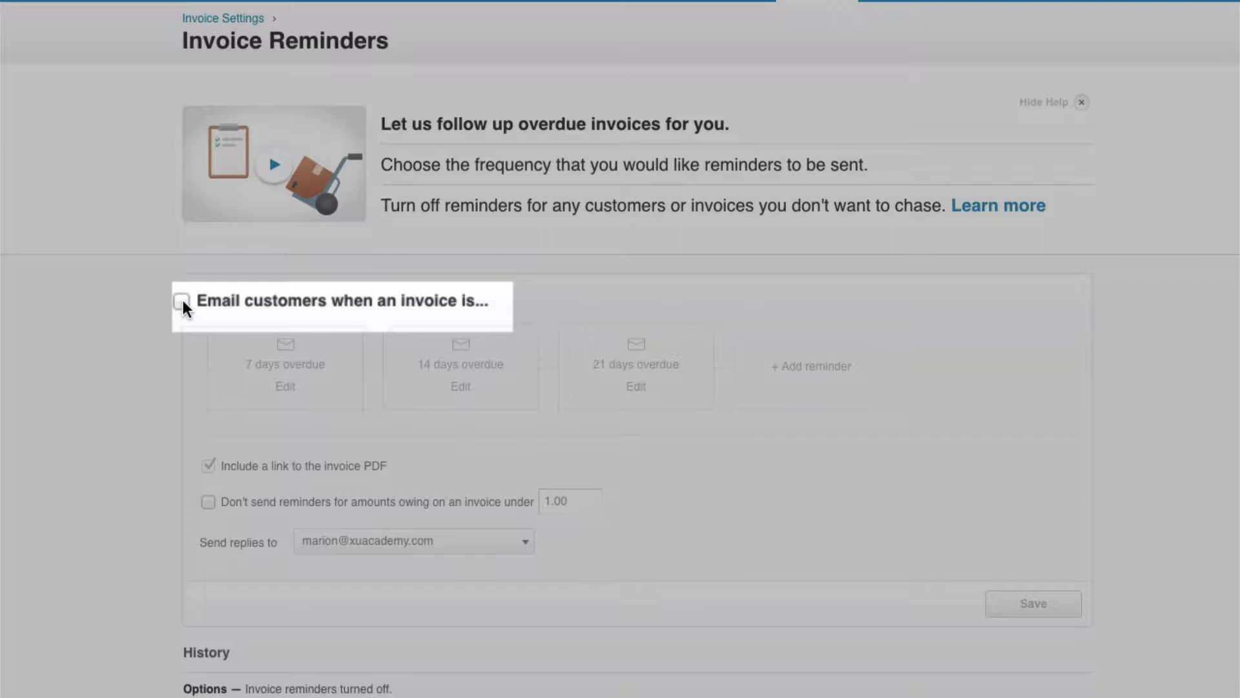
- Tick 'Email customers when an invoice is...' to activate the 7, 14 and 21-day reminders
click(208, 302)
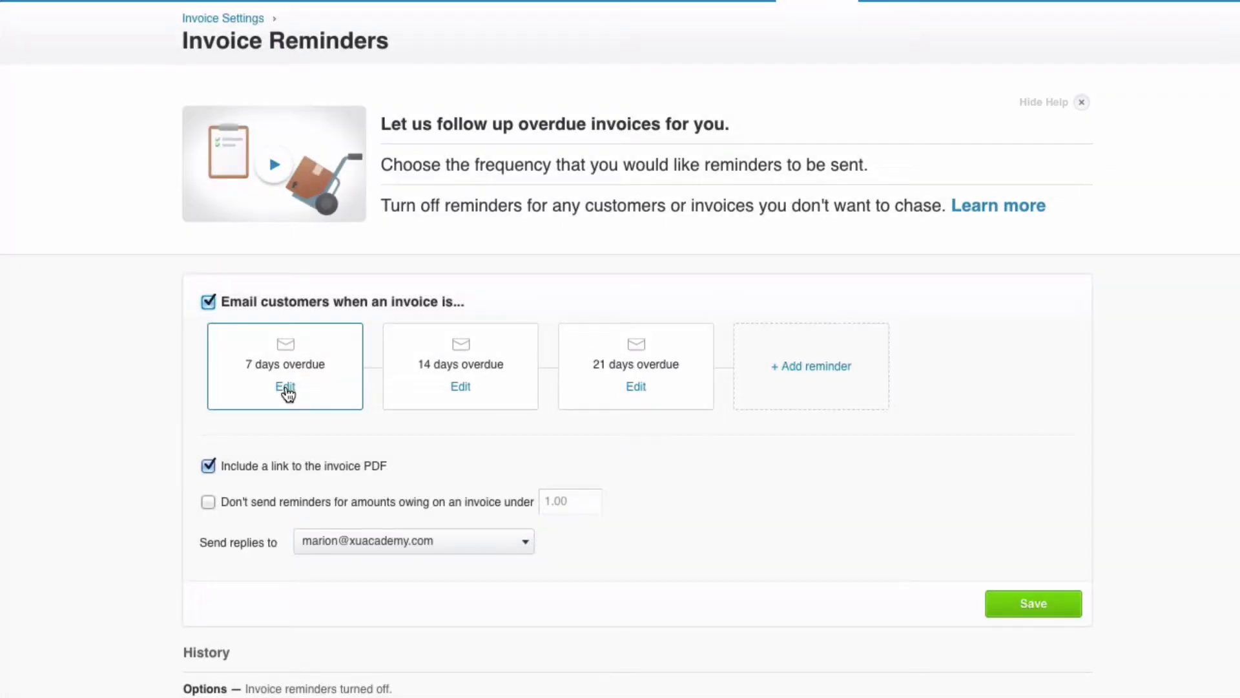
- Open the 7 days overdue reminder, read through its email, and save it without changes
click(285, 387)
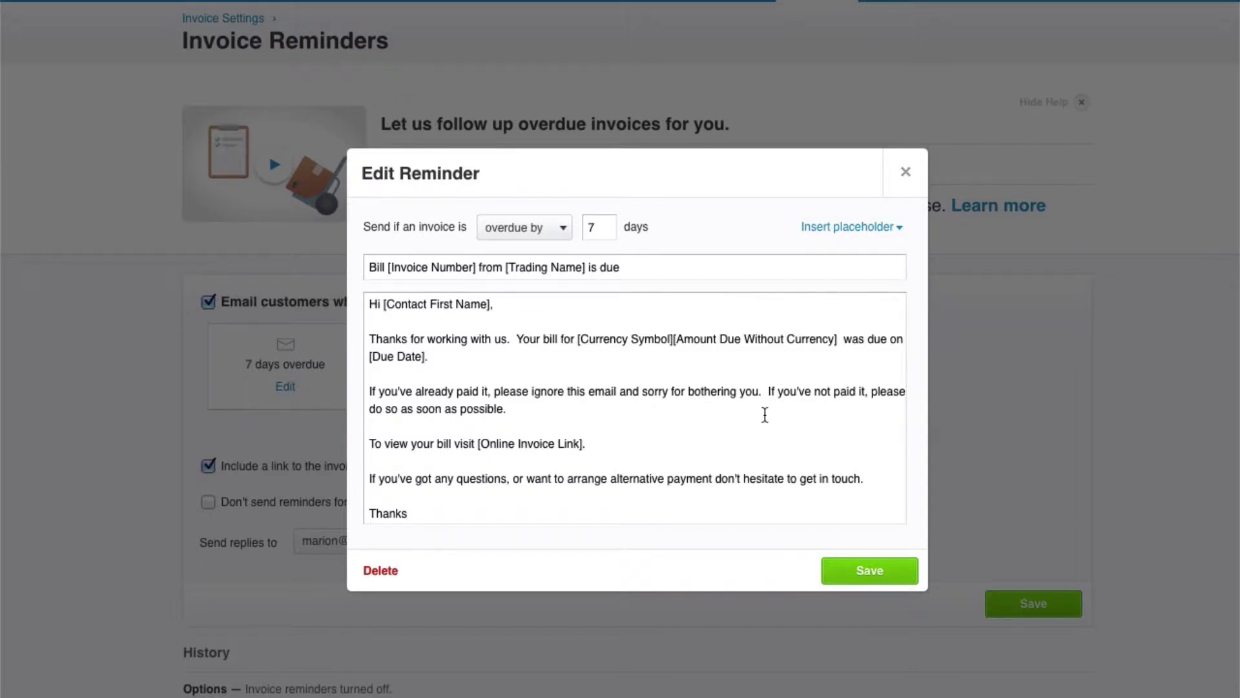
scroll(765, 414, down, 1)
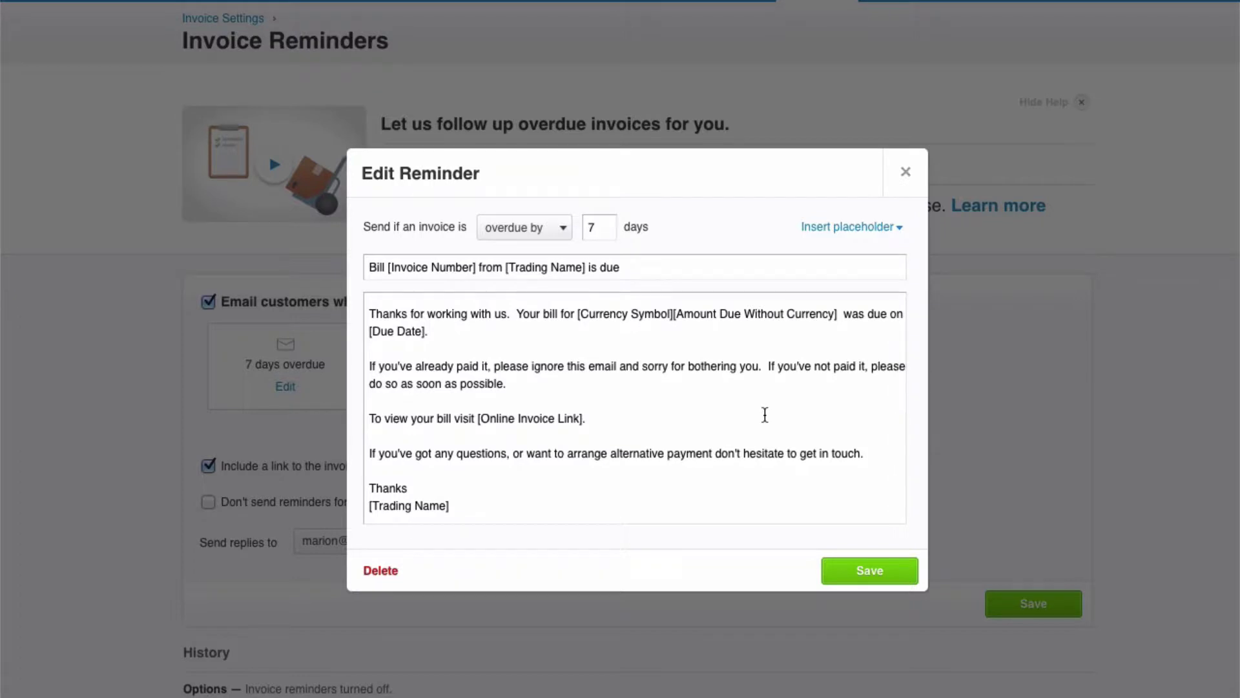
scroll(765, 415, down, 2)
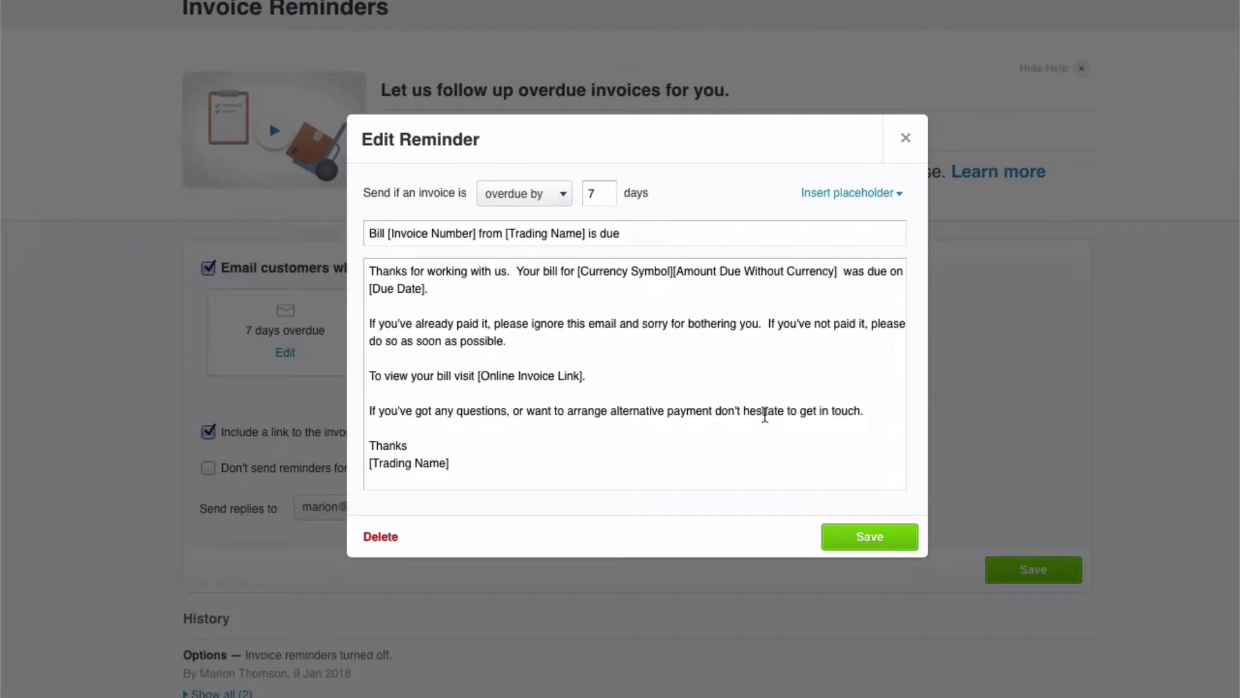
scroll(765, 415, up, 1)
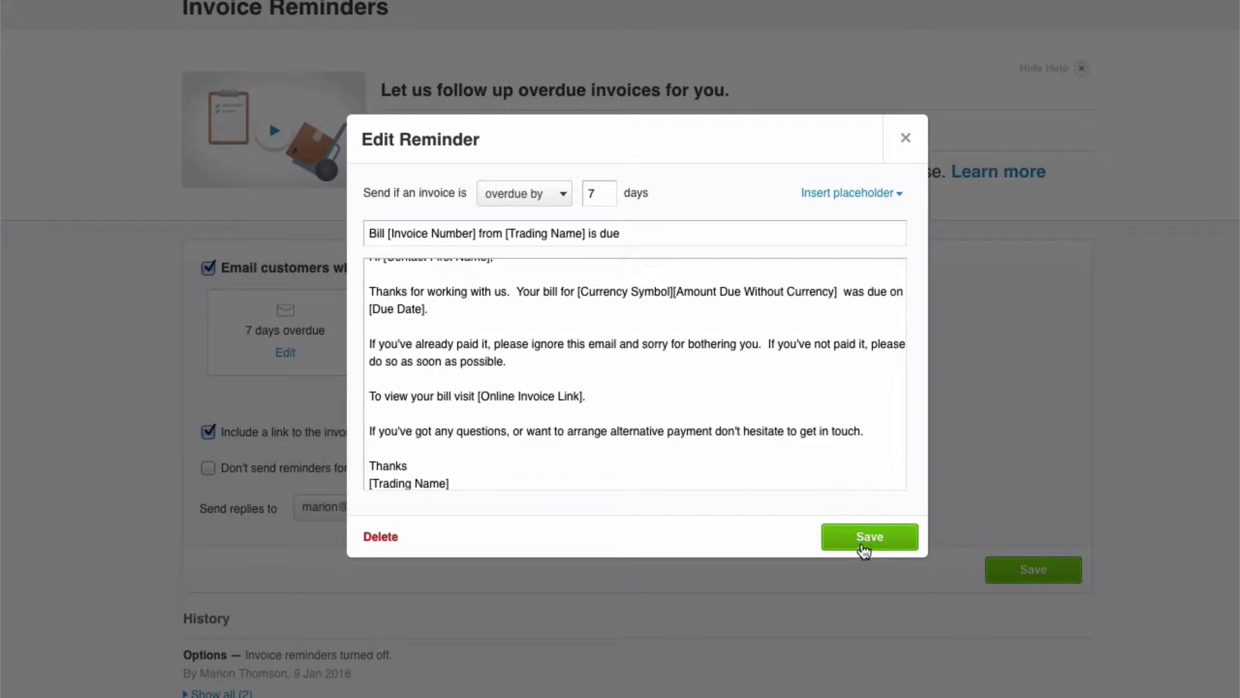
click(863, 547)
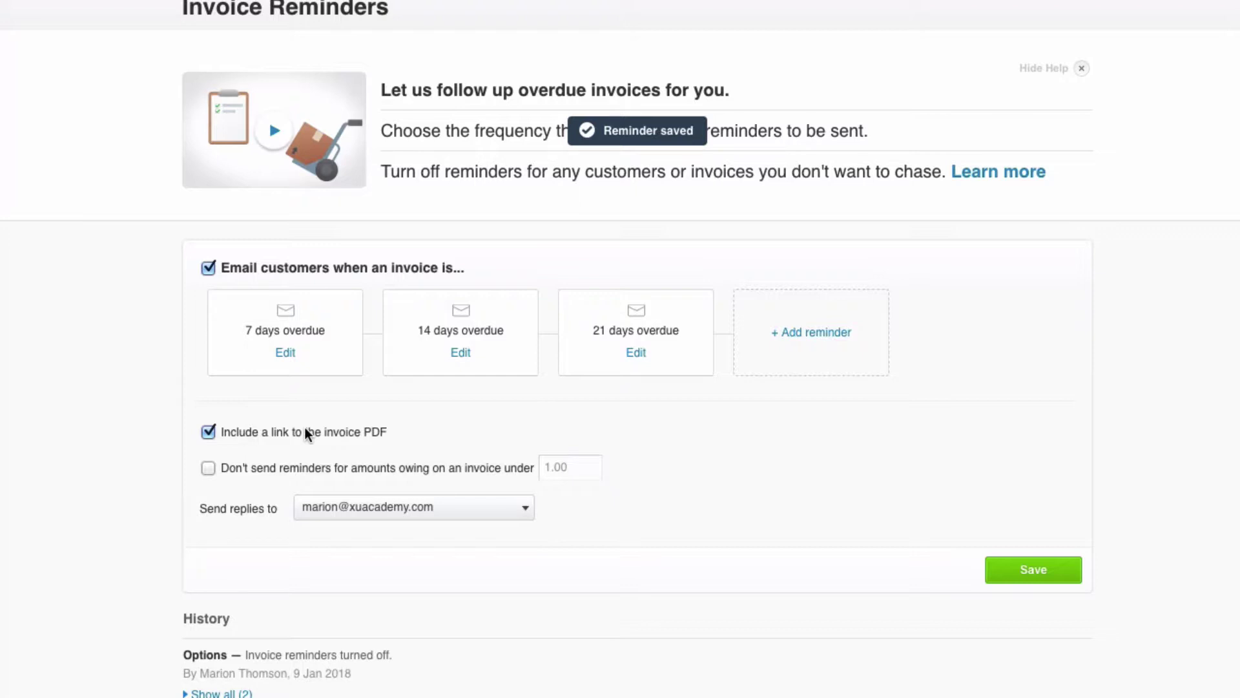
- Skip reminders for amounts owing under 1.00 and save the invoice reminder settings
click(208, 468)
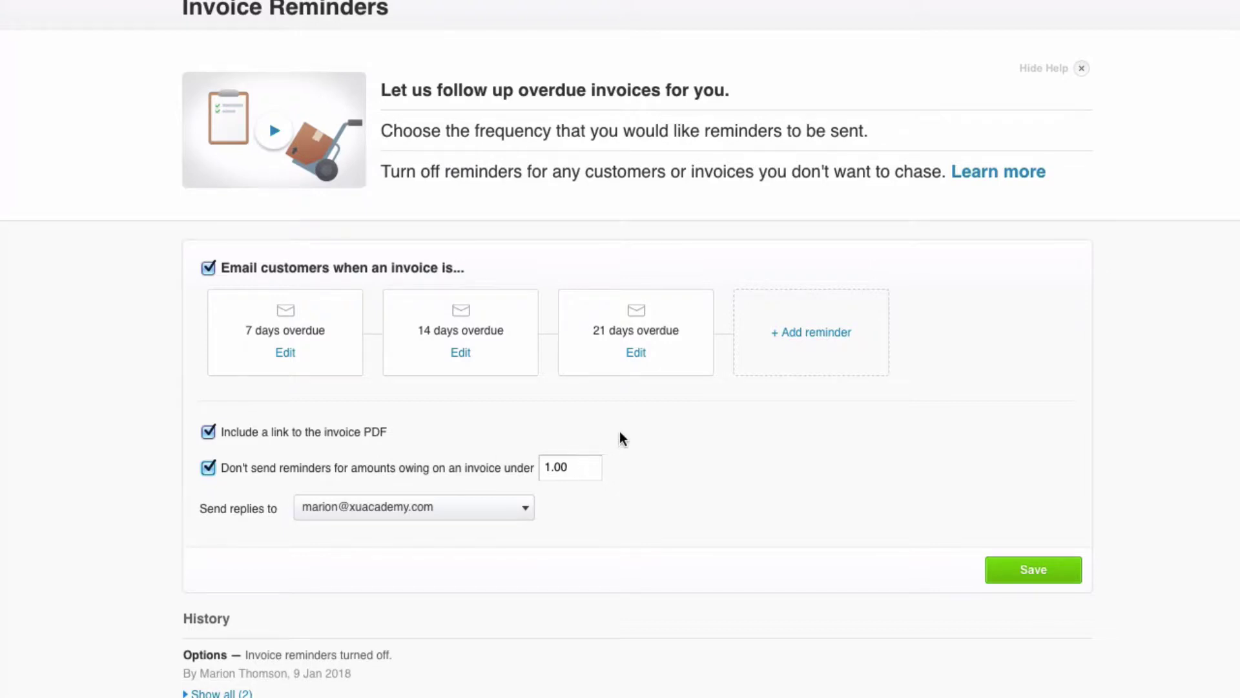
scroll(625, 440, down, 1)
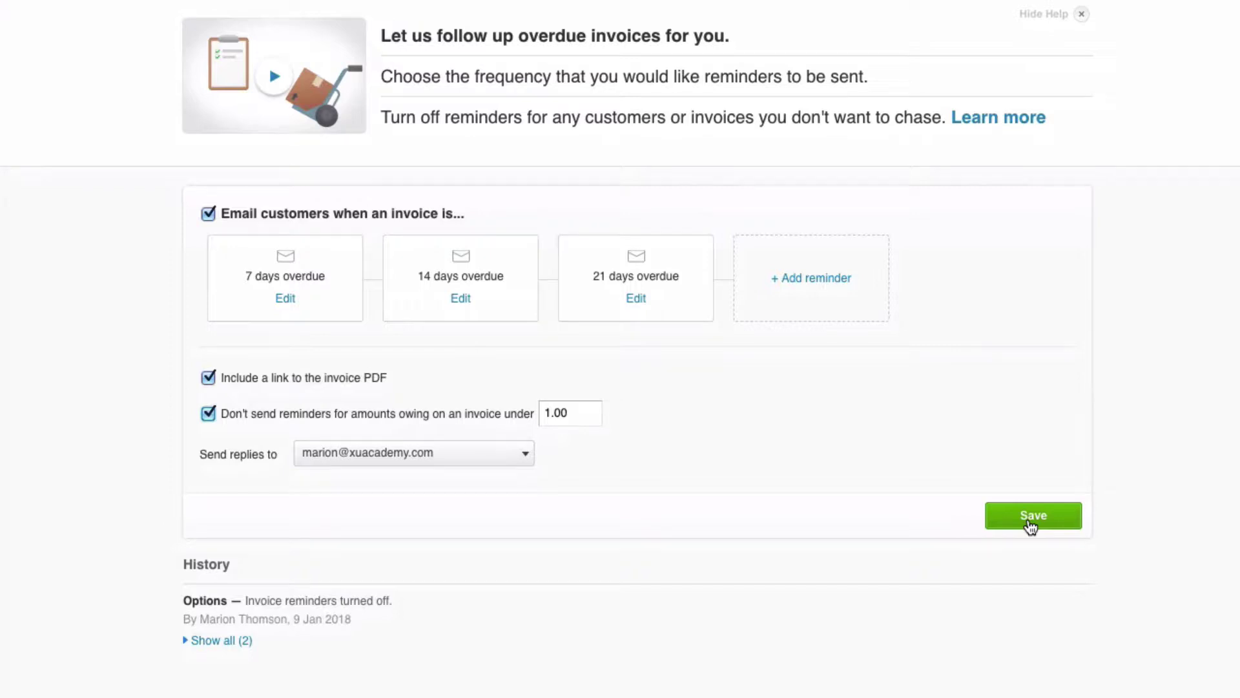
click(1031, 523)
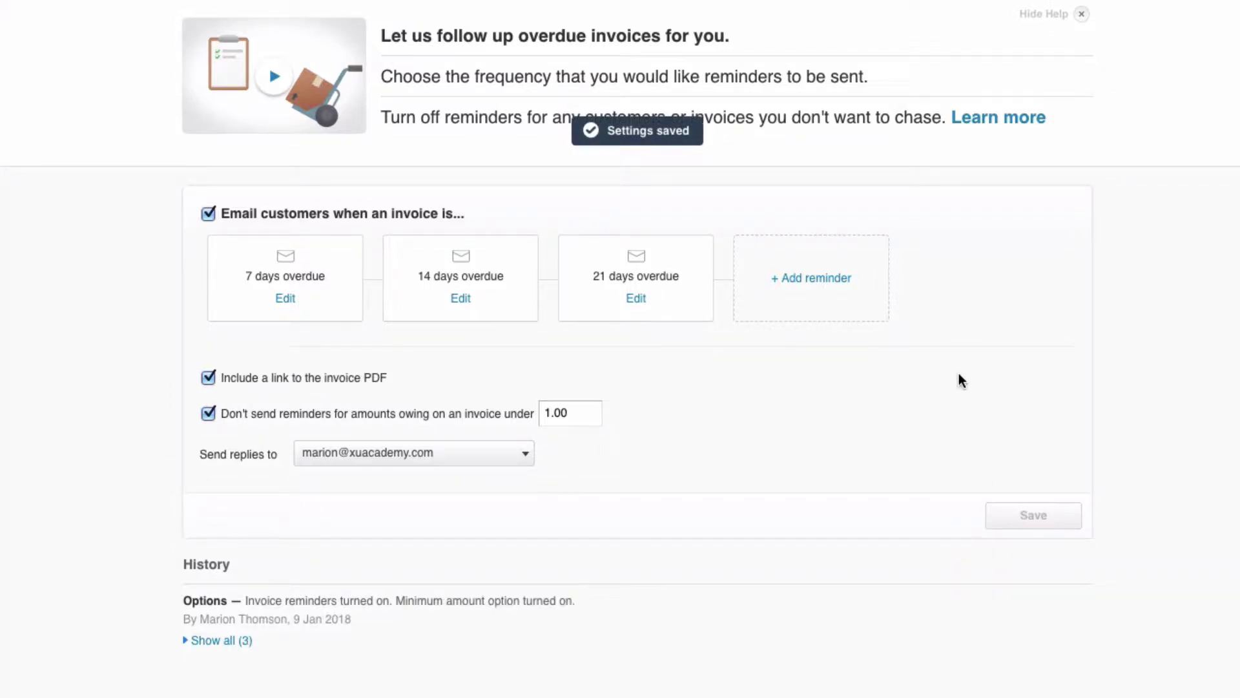
scroll(963, 381, up, 3)
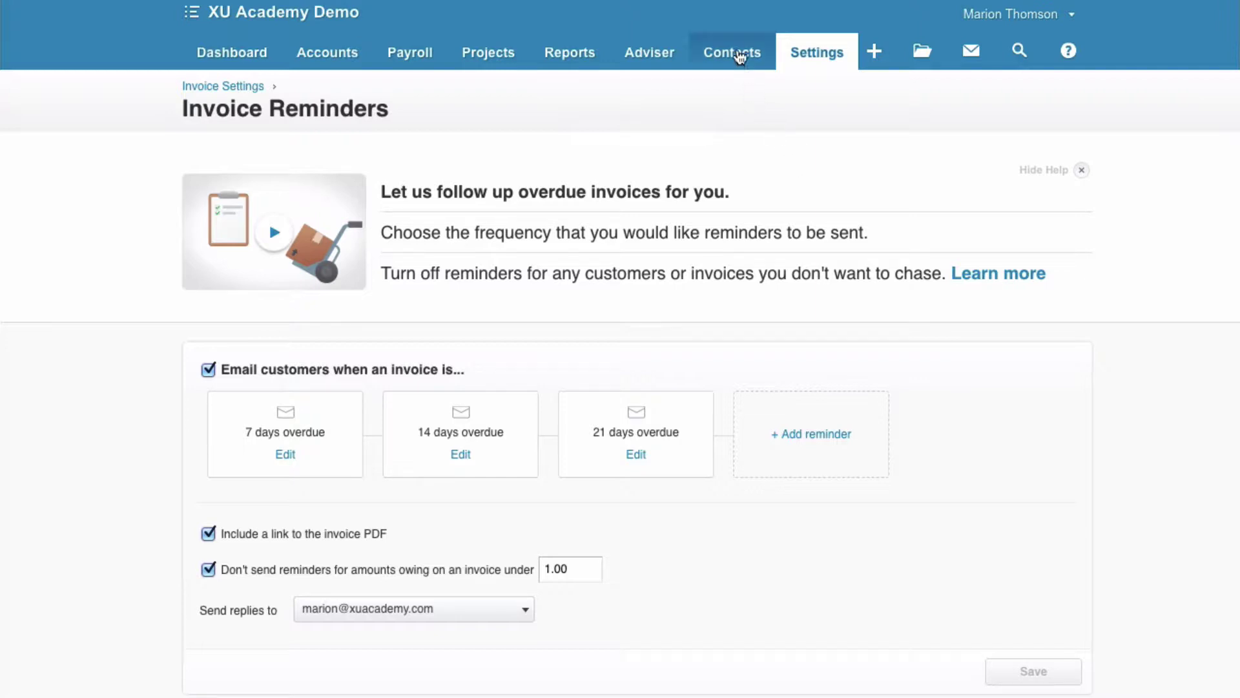
- In Contacts > Customers, select all 16 customers and turn their invoice reminders off
click(739, 57)
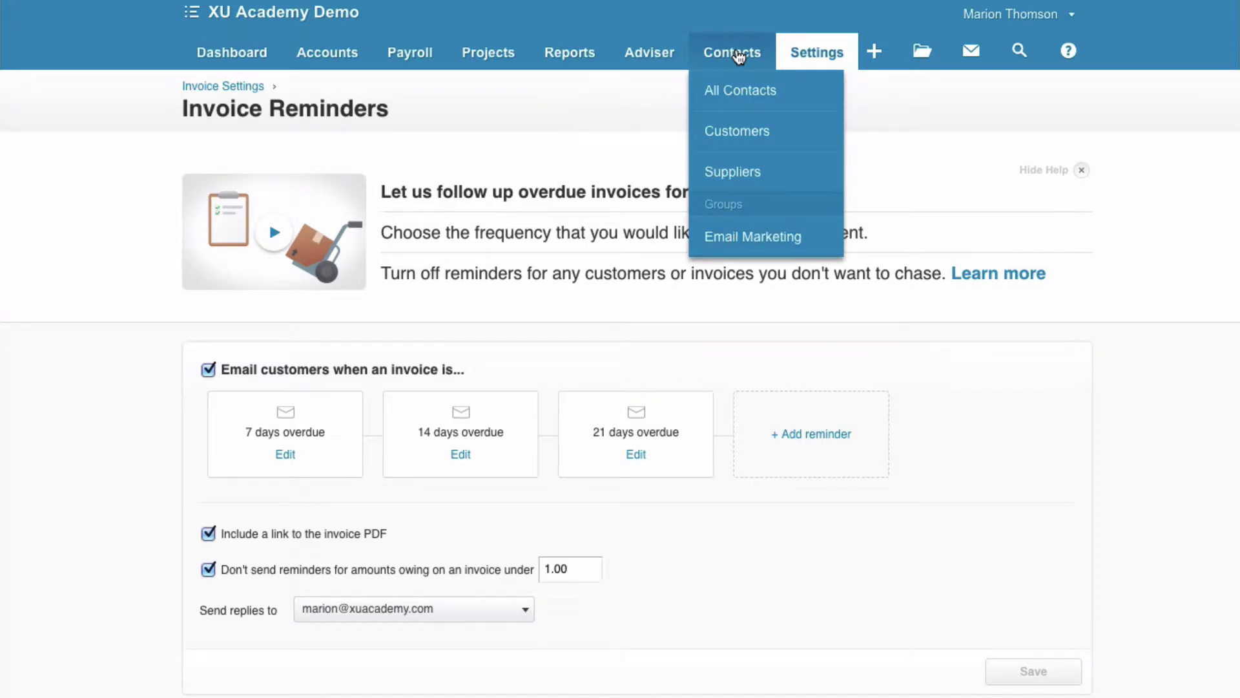
click(735, 136)
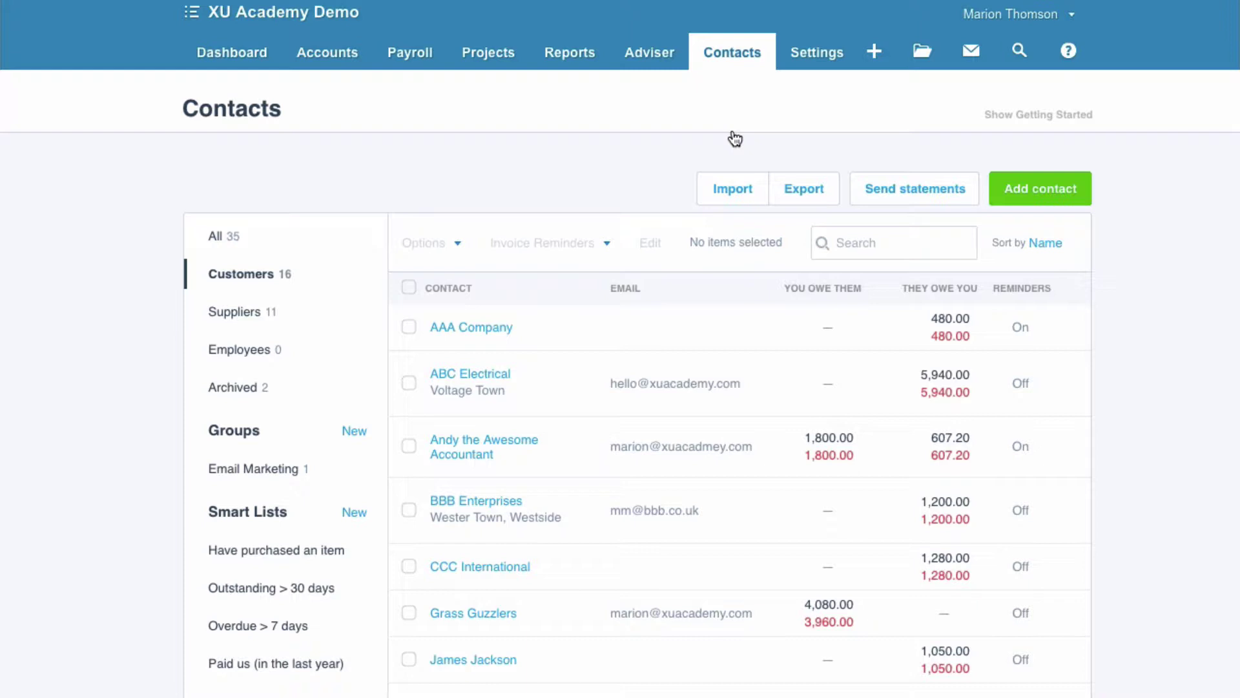
click(410, 287)
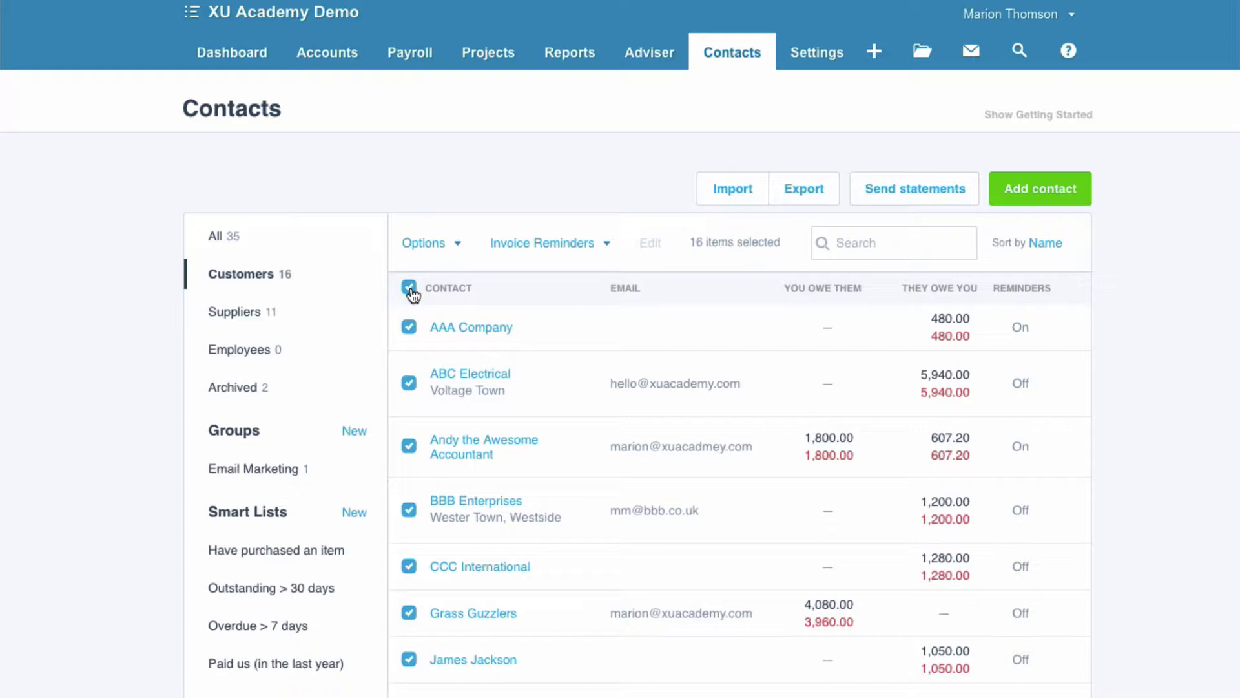
click(605, 246)
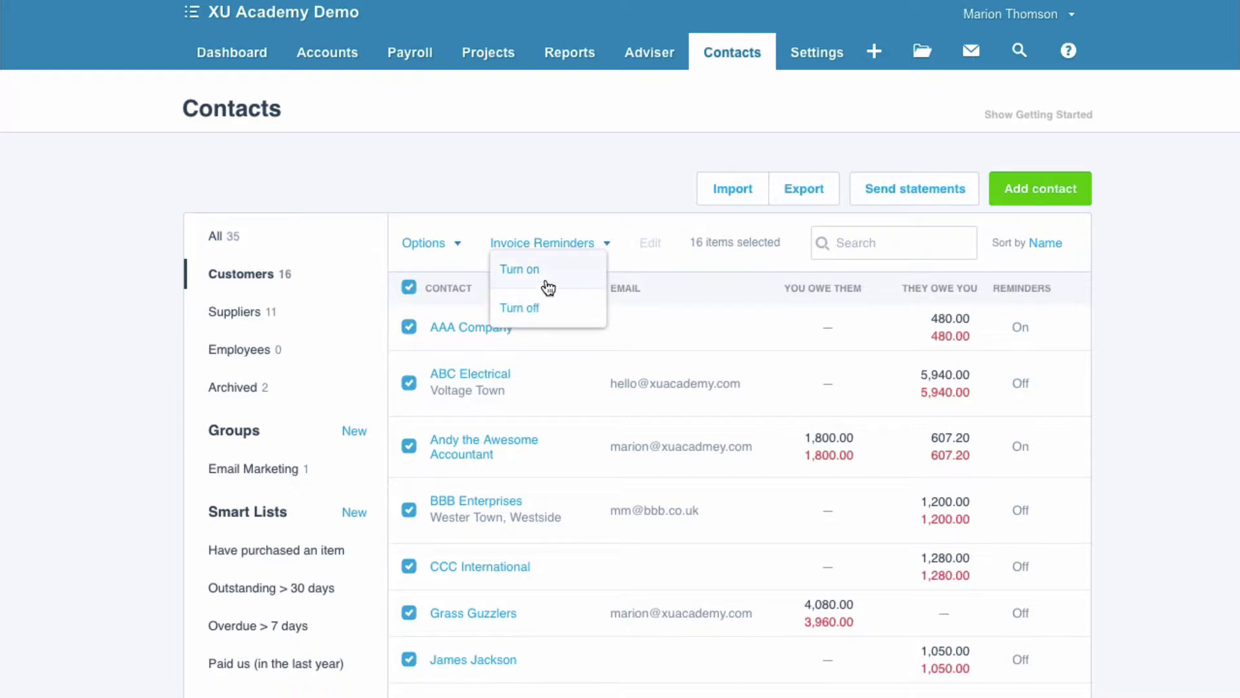
click(542, 308)
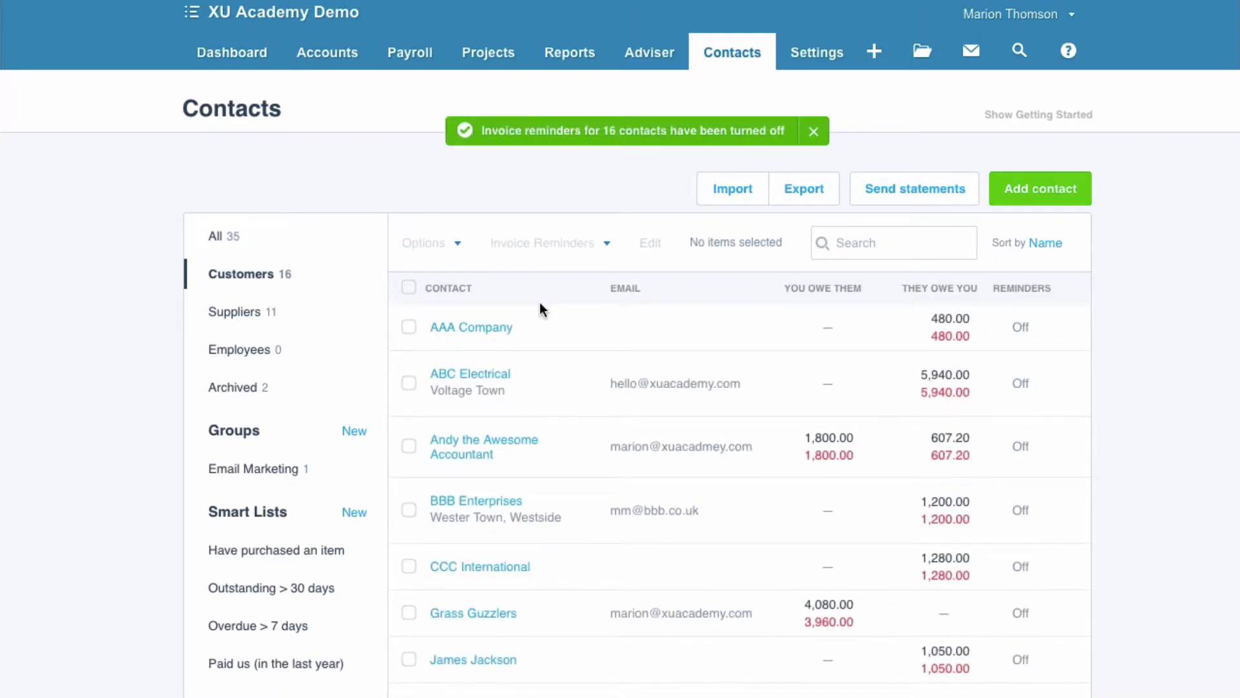
scroll(541, 309, down, 1)
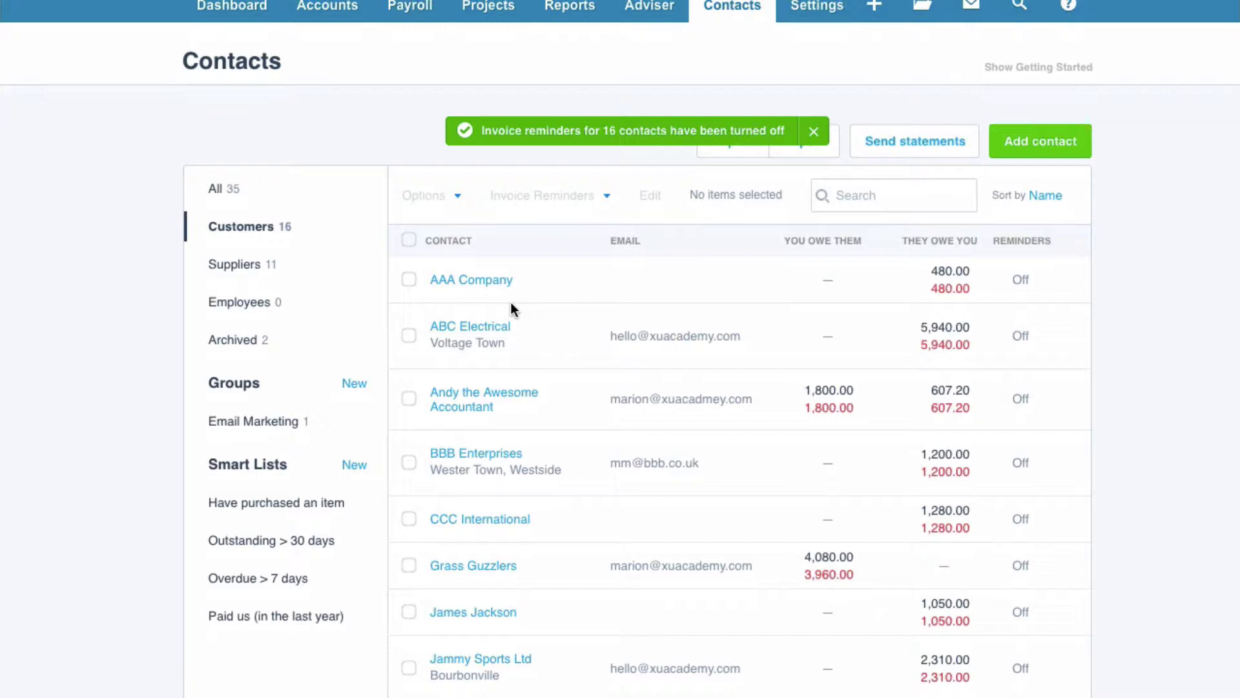
- Select AAA Company alone and turn its invoice reminders back on
click(409, 280)
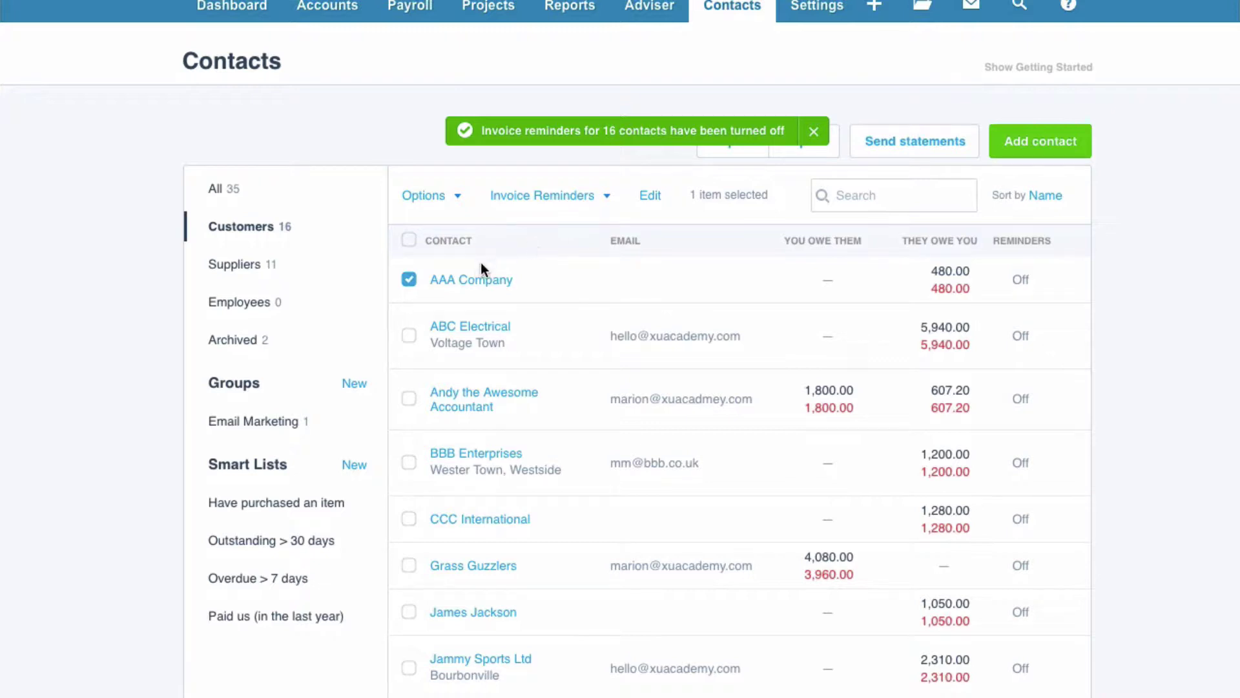
click(601, 200)
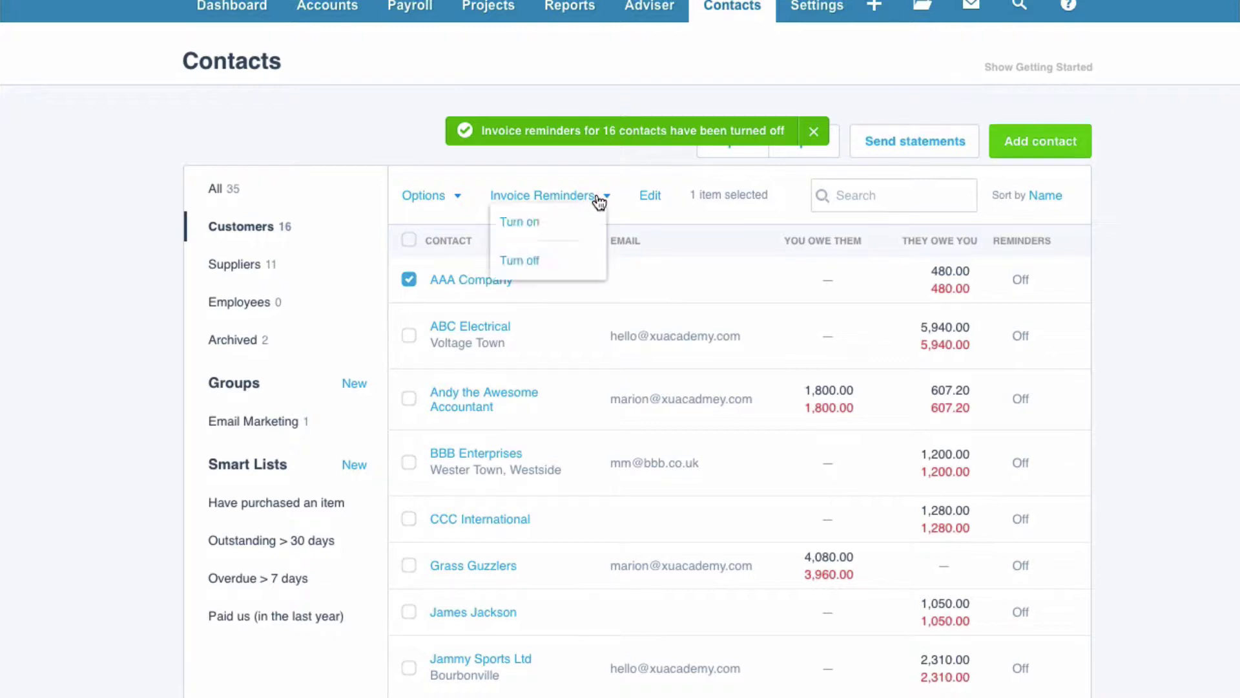
click(540, 222)
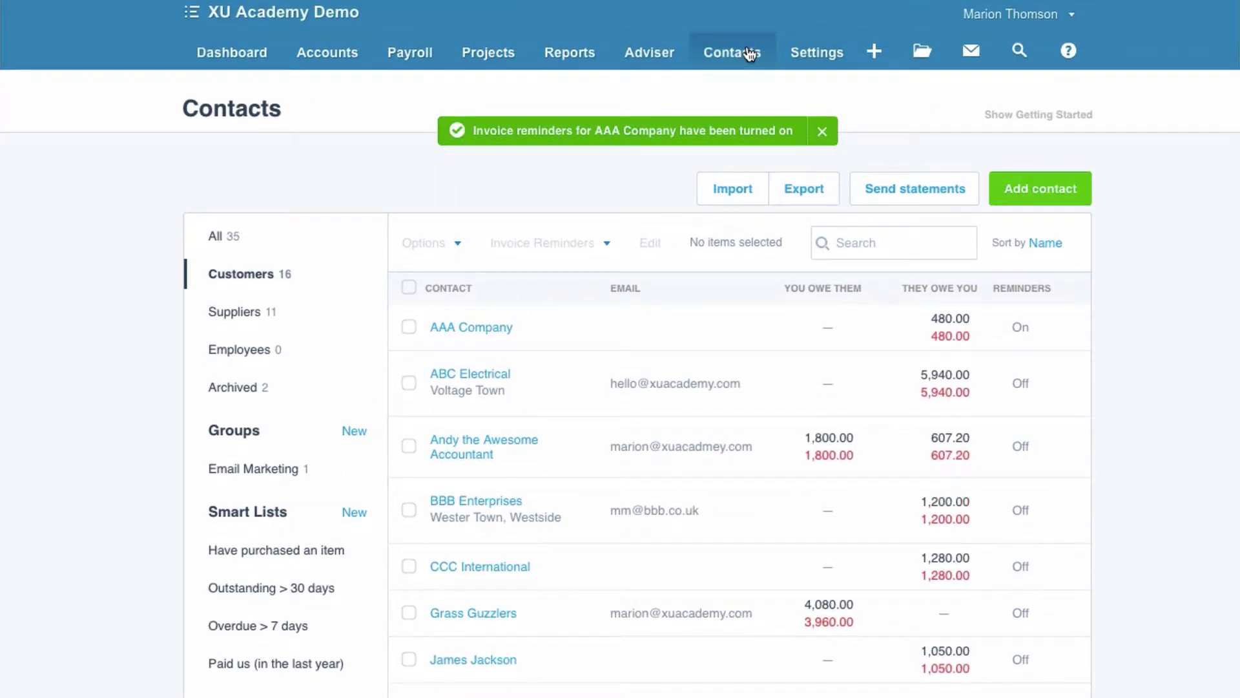
click(750, 54)
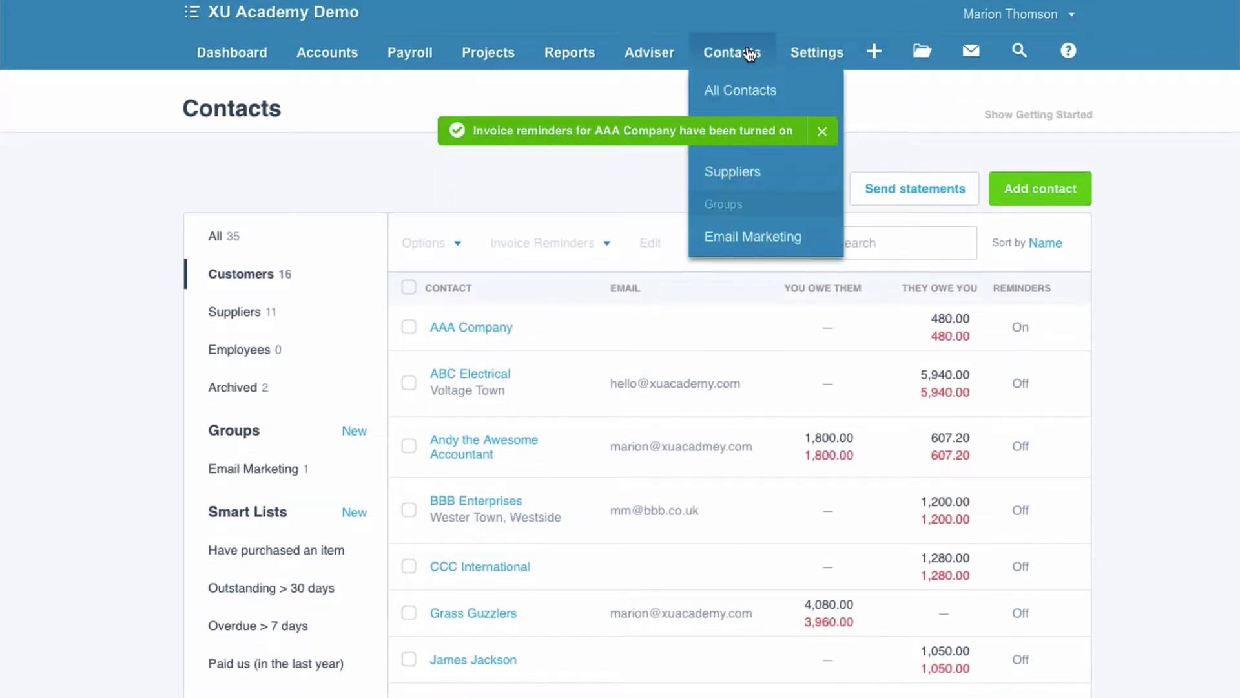
- Search All Contacts for the individual customer's name and open their contact record
click(748, 91)
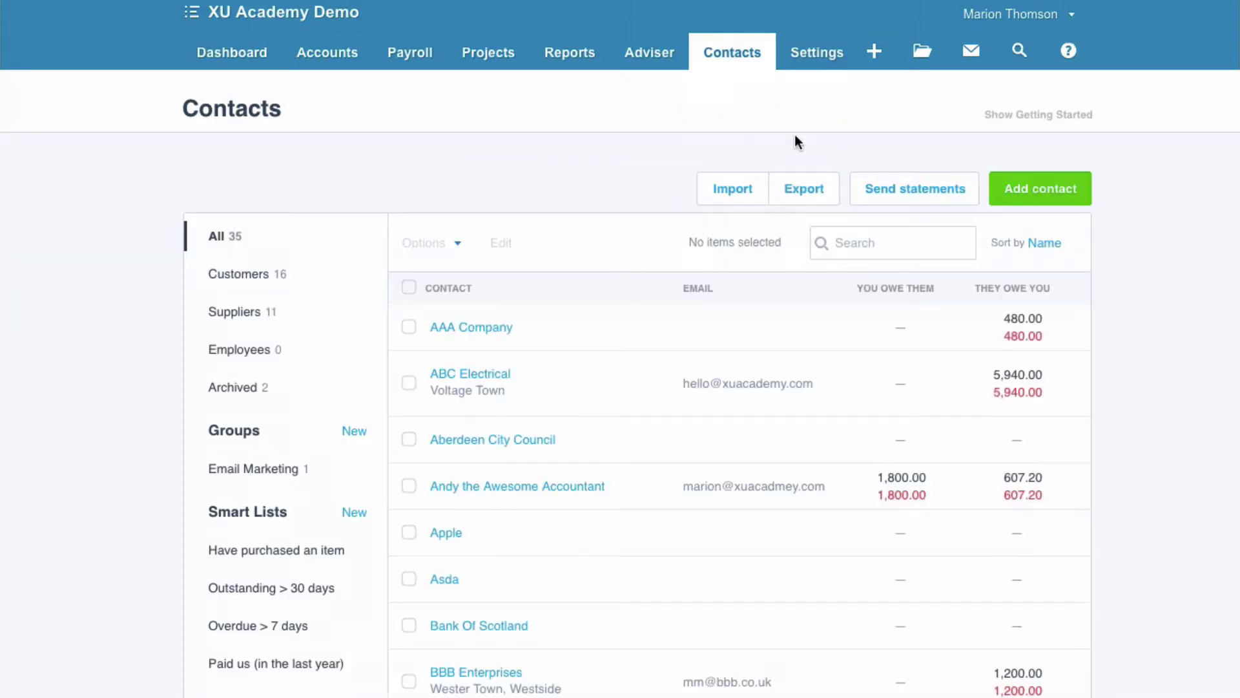
click(853, 238)
text(blogg)
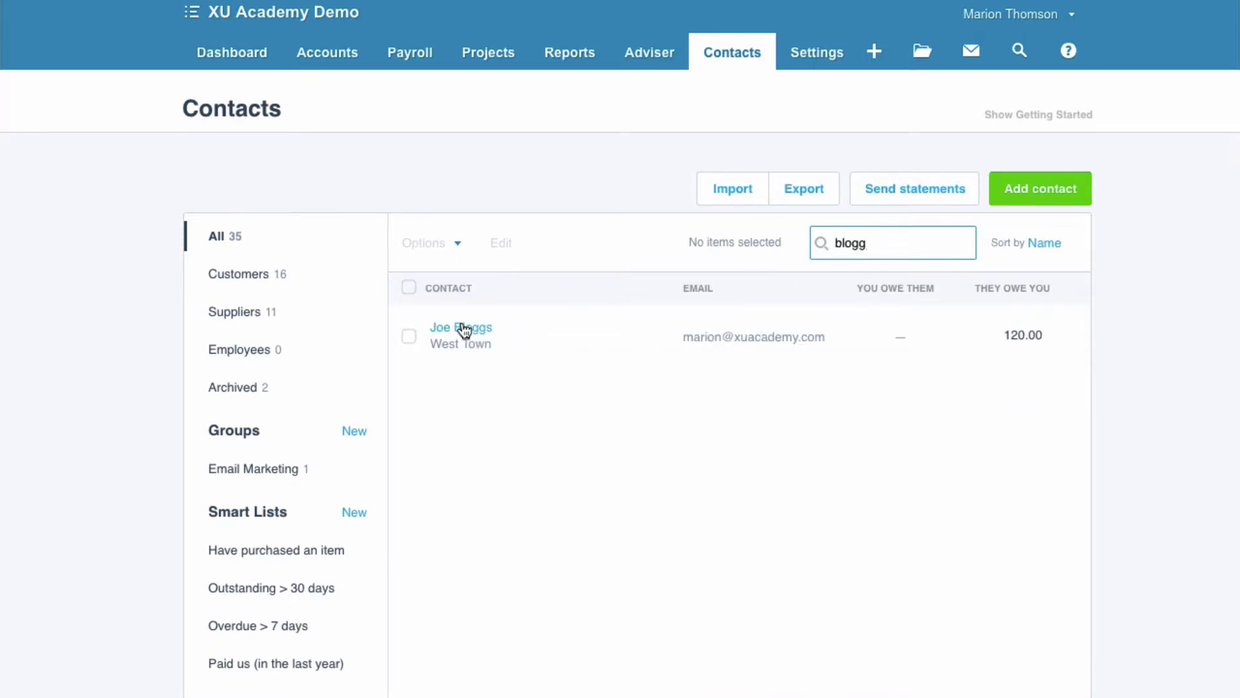
click(464, 329)
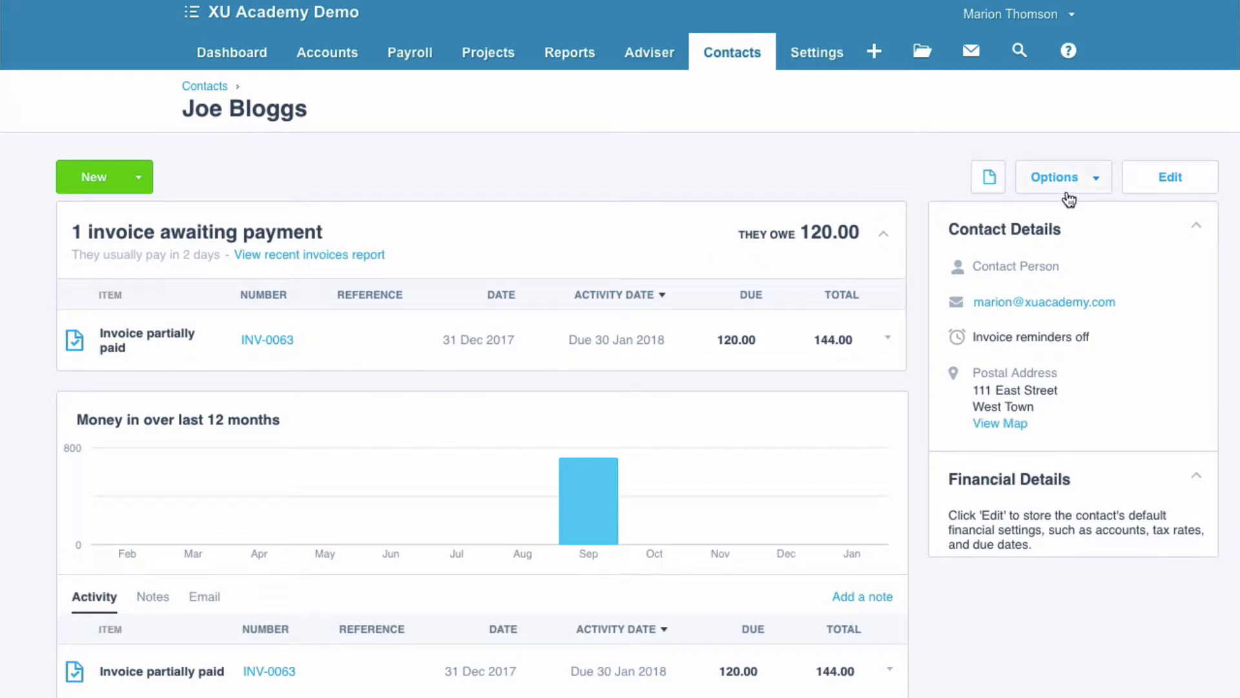
- Use Options > Turn on invoice reminders on this customer's contact page
click(1091, 178)
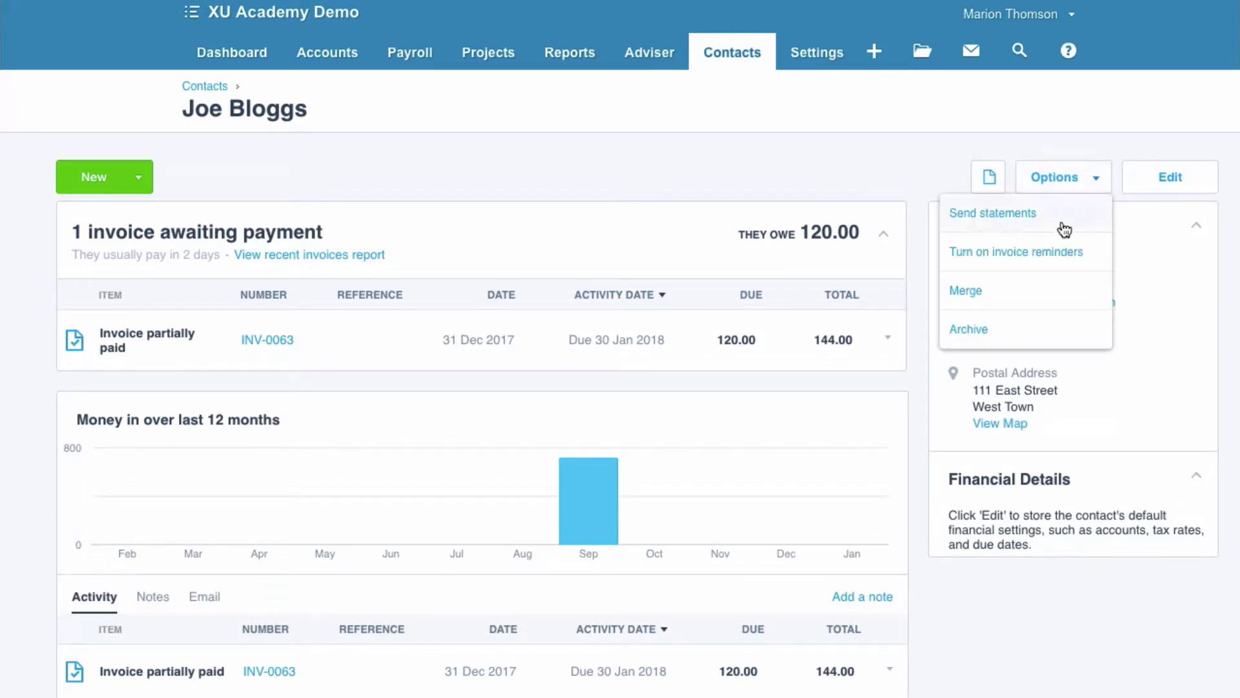
click(1050, 257)
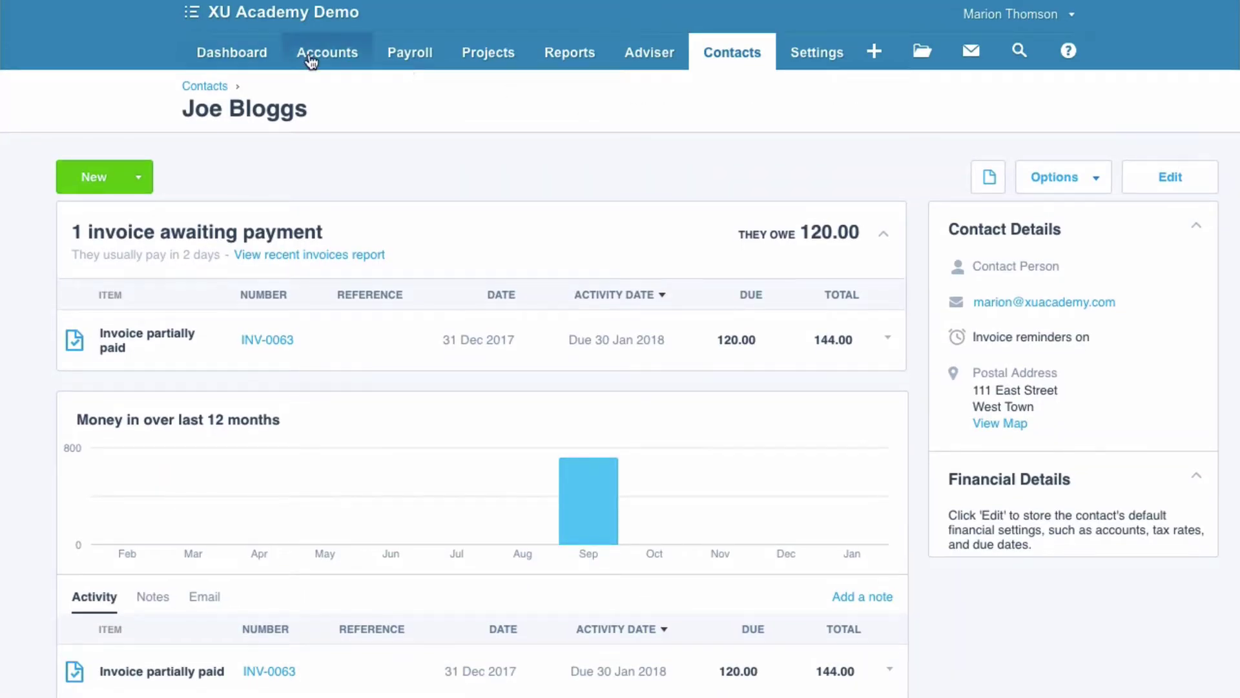
- Open partially paid invoice INV-0063 from Sales > Awaiting Payment and turn its reminders off
click(316, 62)
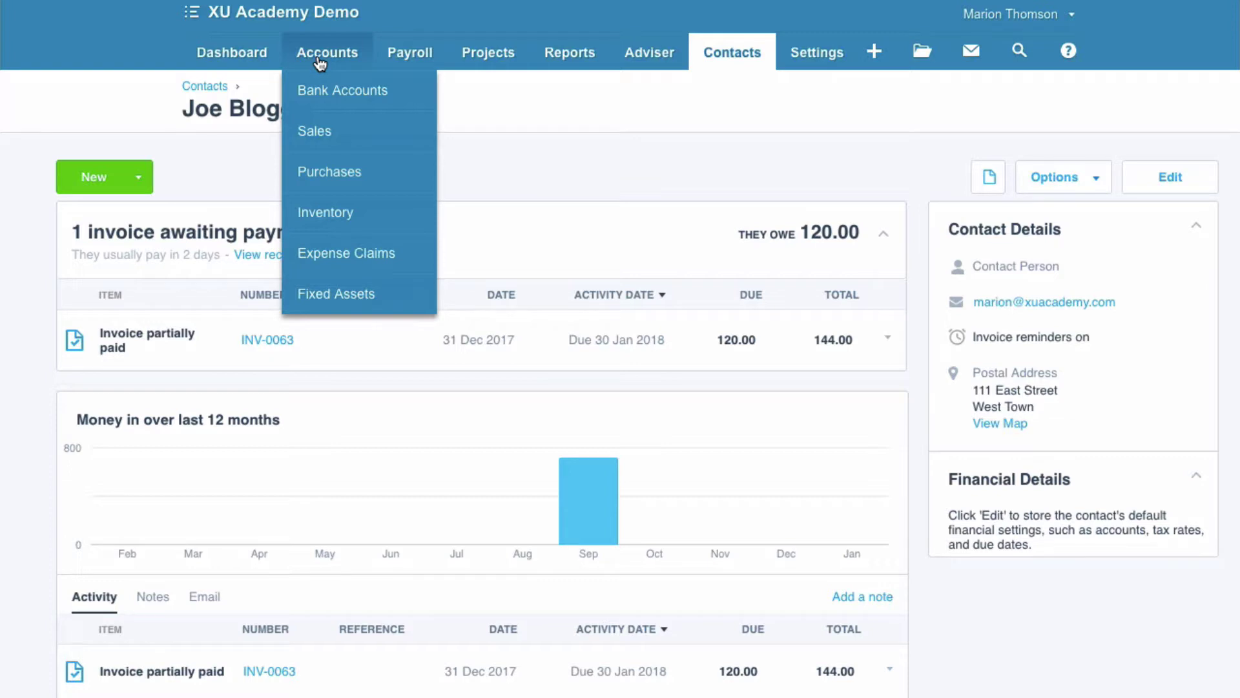
click(331, 131)
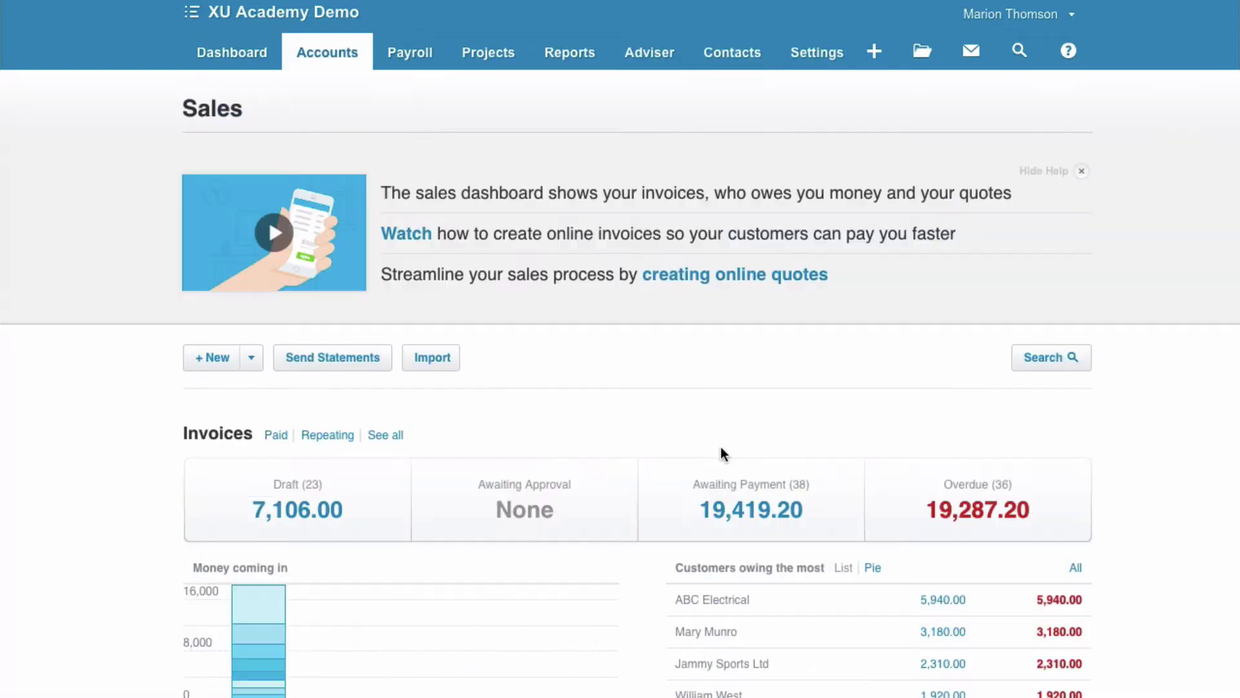
click(386, 436)
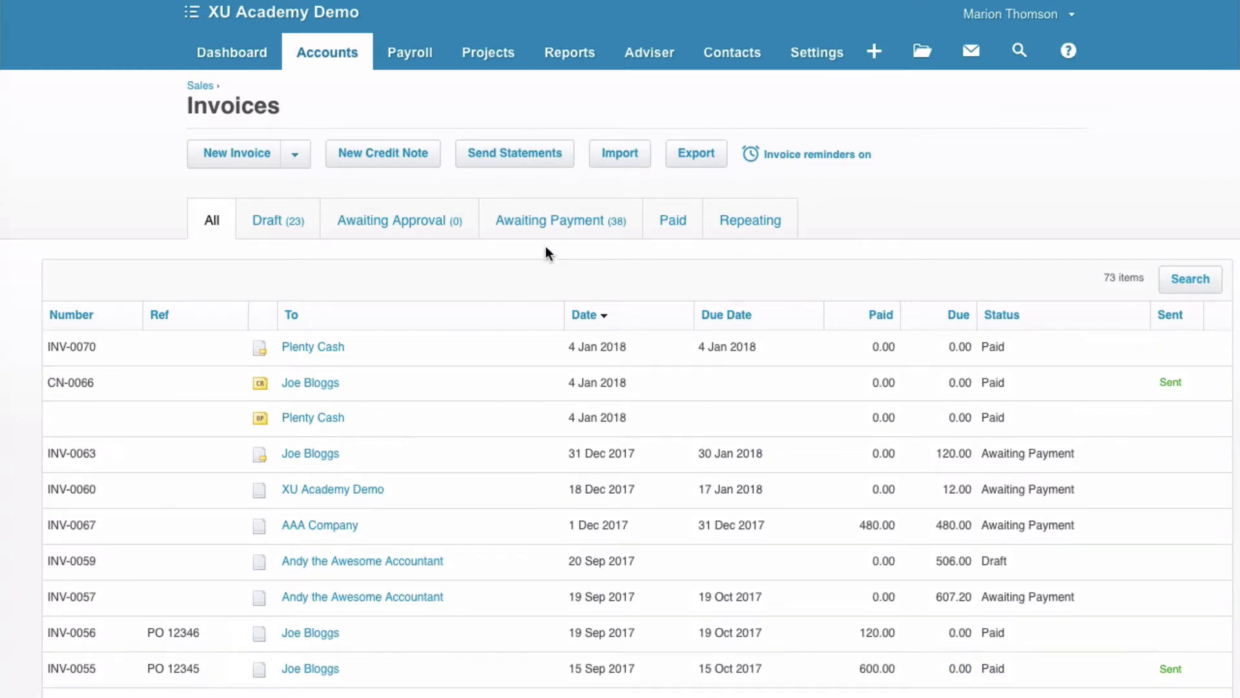
click(574, 226)
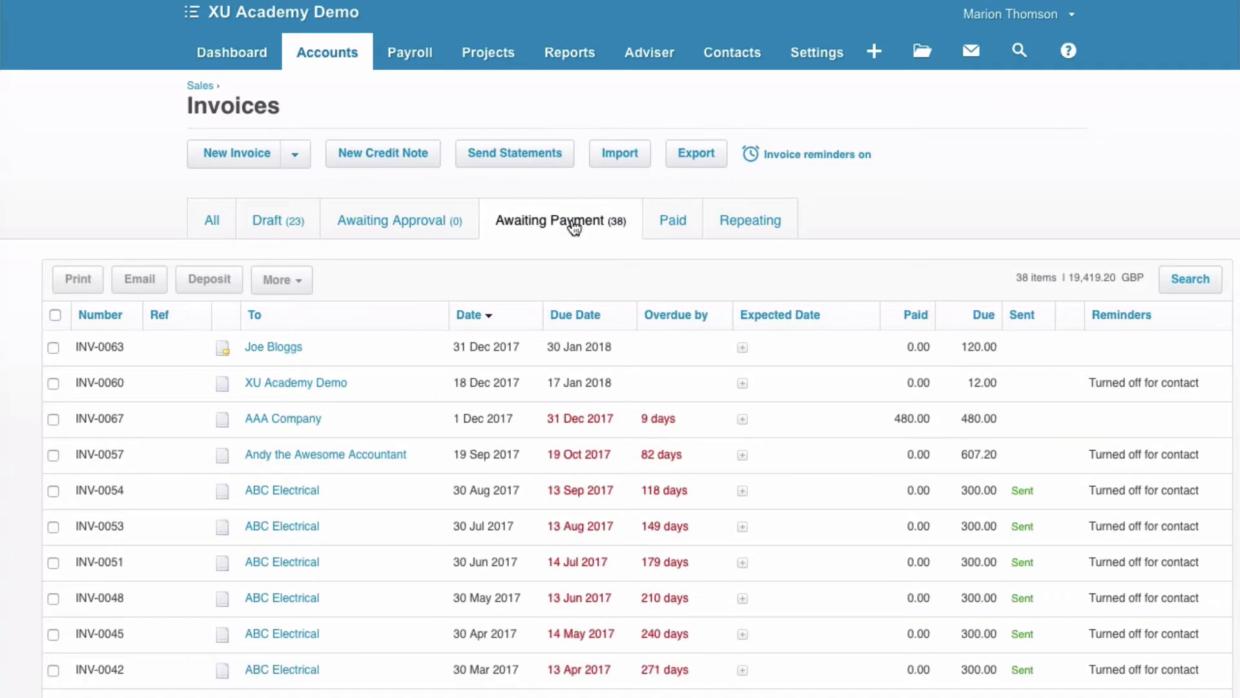
click(276, 347)
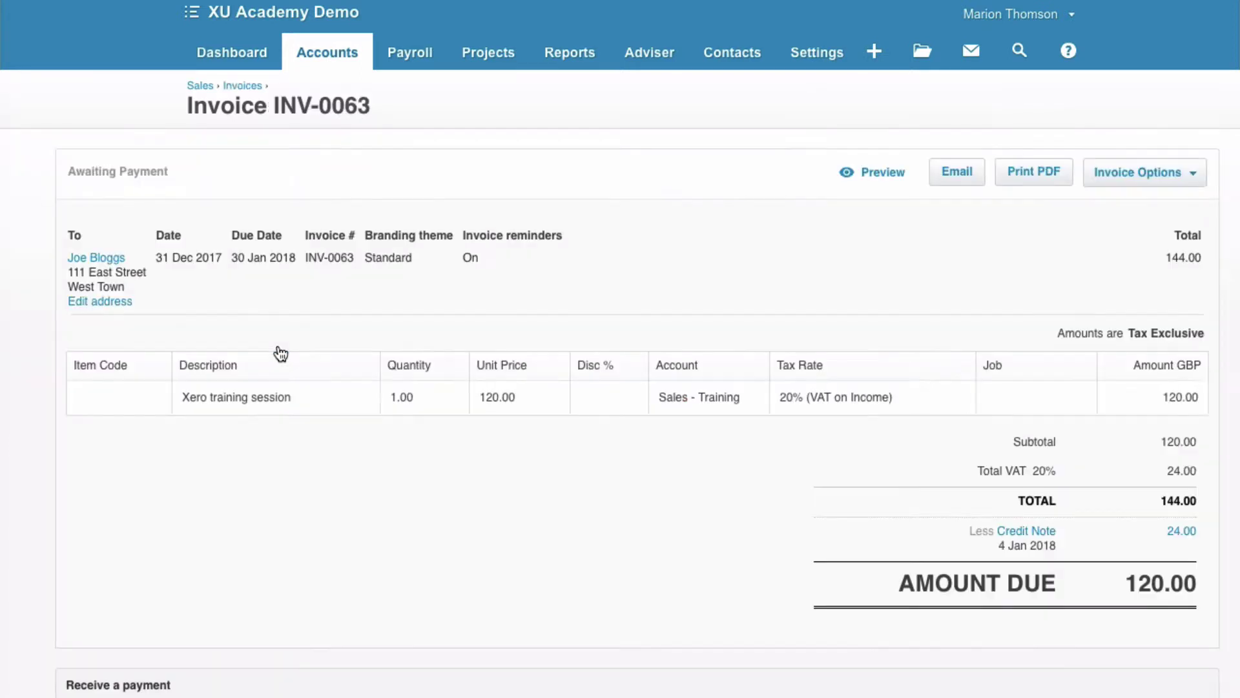
click(1138, 177)
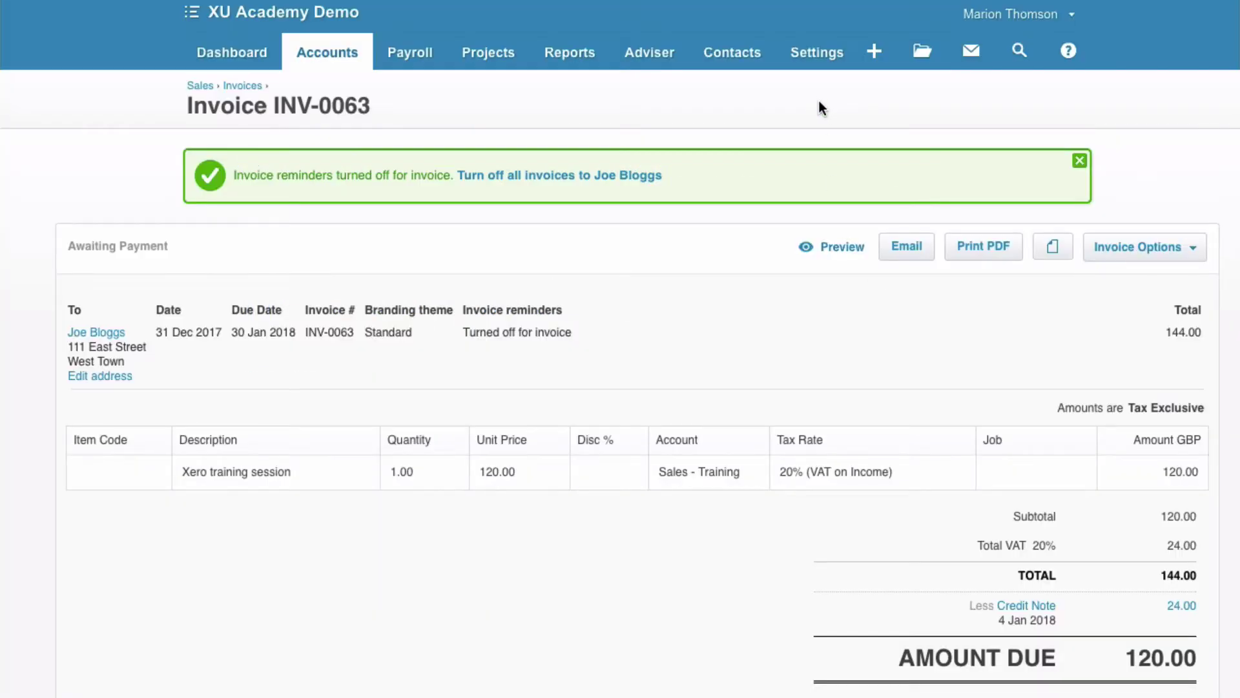
- Return to the Invoice Reminders page via General Settings > Invoice Settings
click(813, 57)
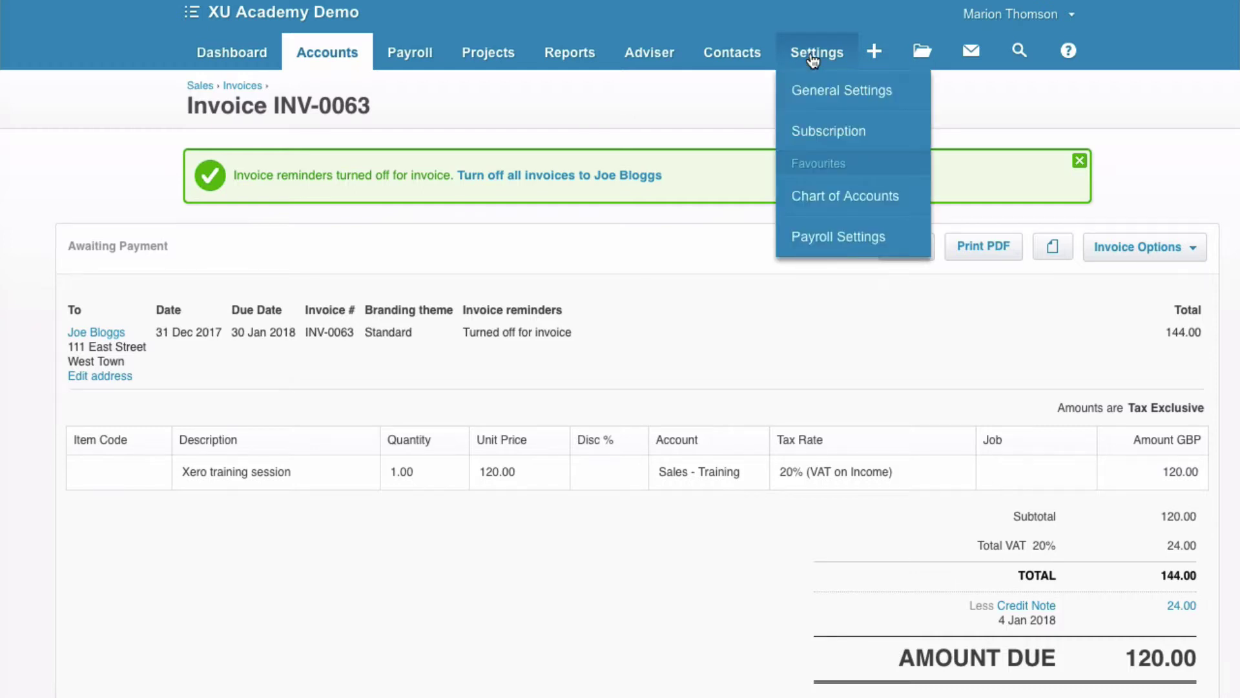
click(824, 92)
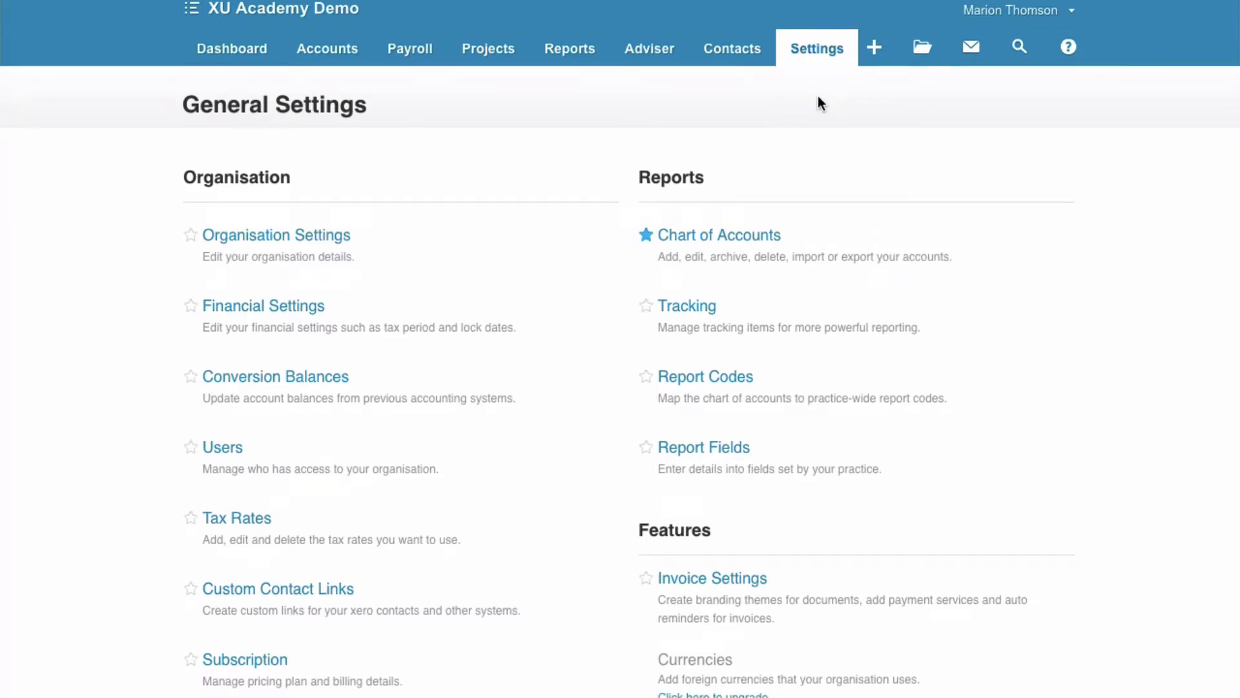
scroll(818, 96, down, 5)
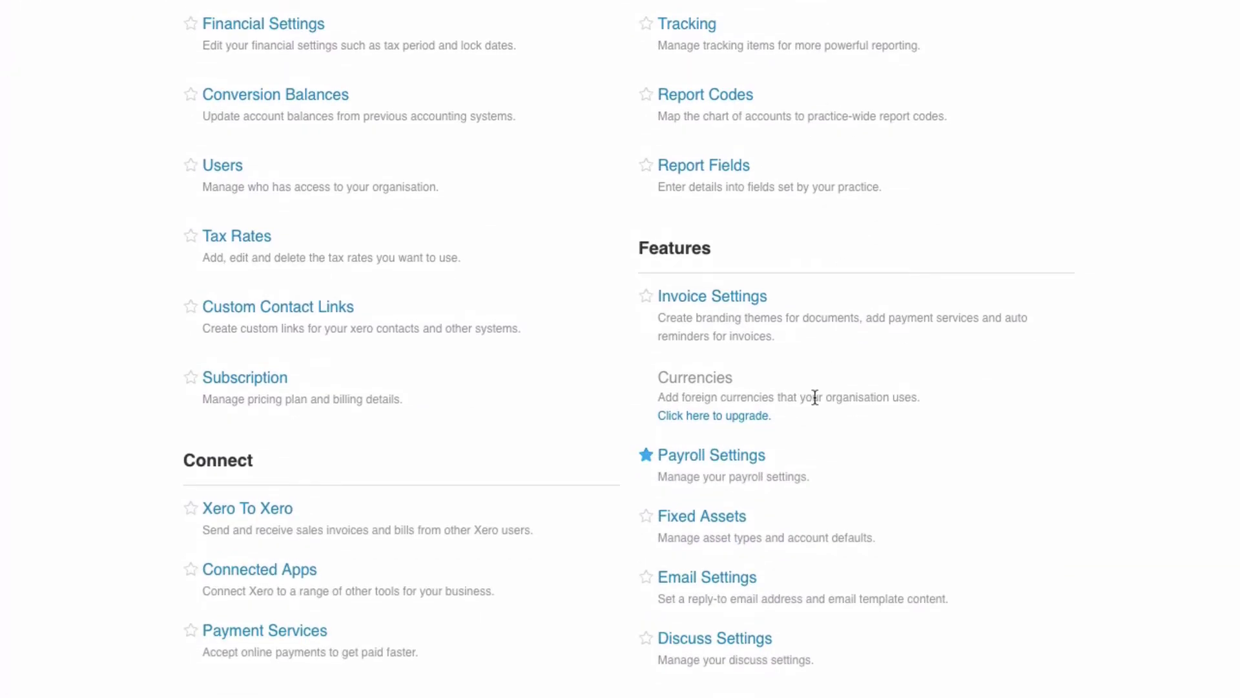
click(719, 304)
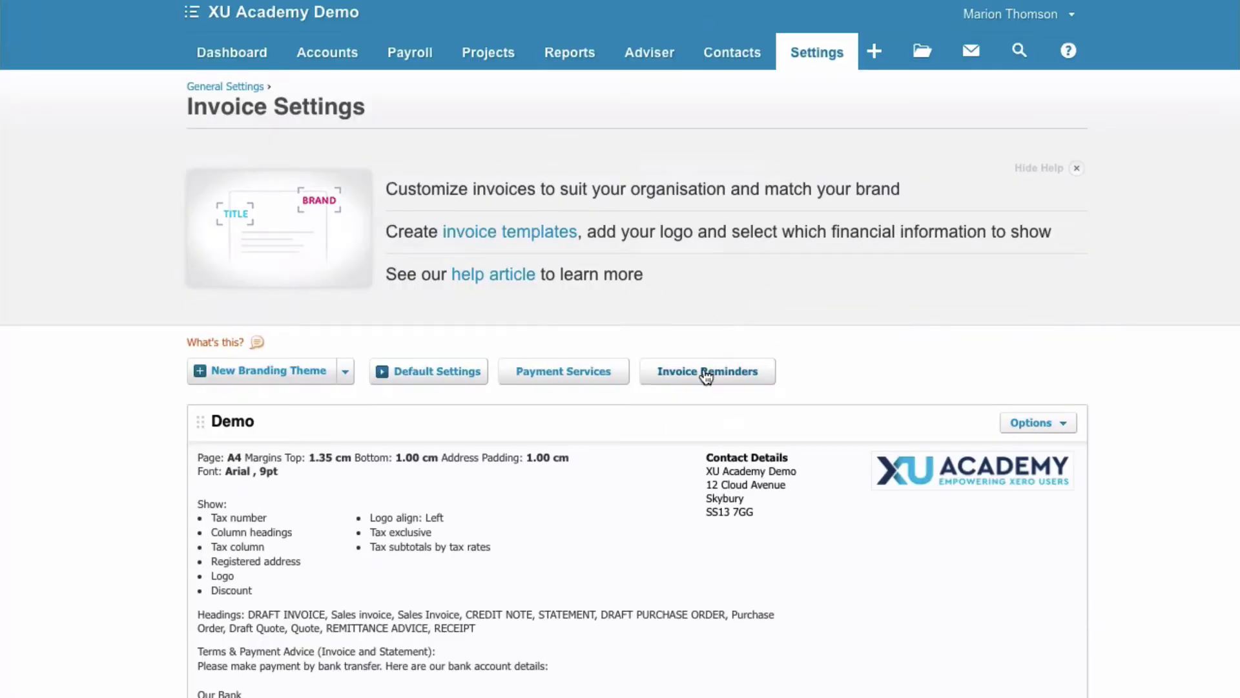
click(706, 378)
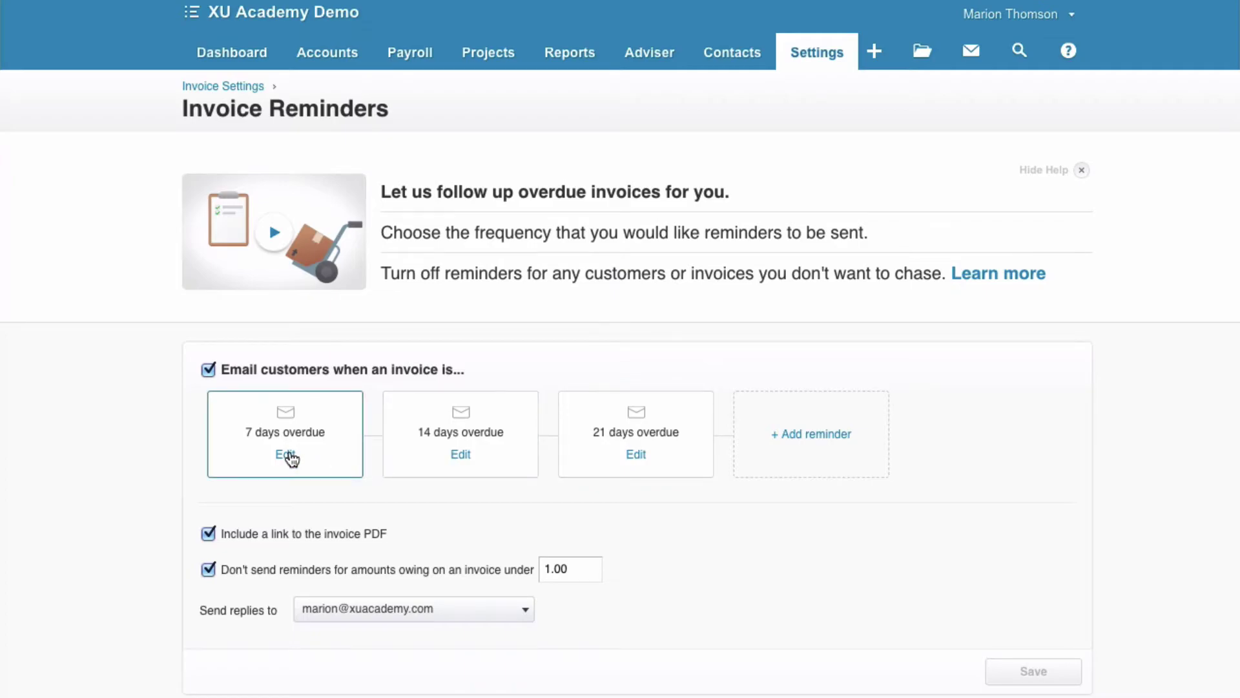
- Change the 7-day reminder to 0 days, reword it as 'now due for payment', and save
click(288, 455)
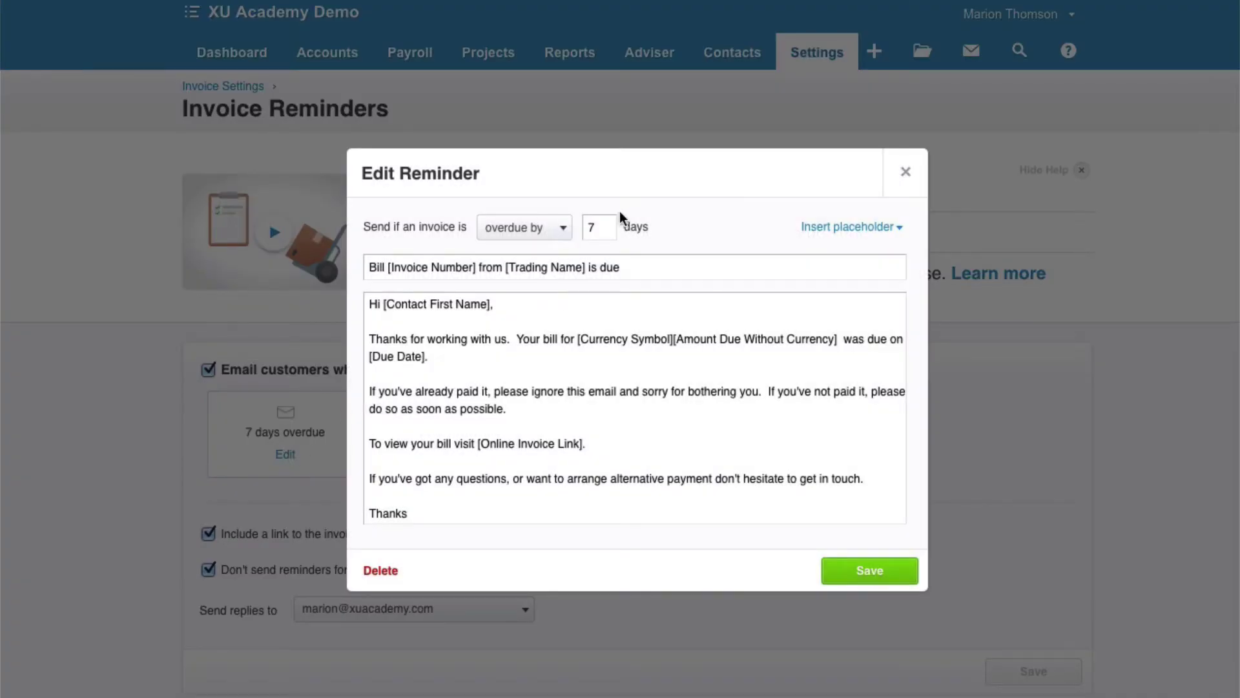
drag(603, 228, 580, 229)
text(0)
click(572, 304)
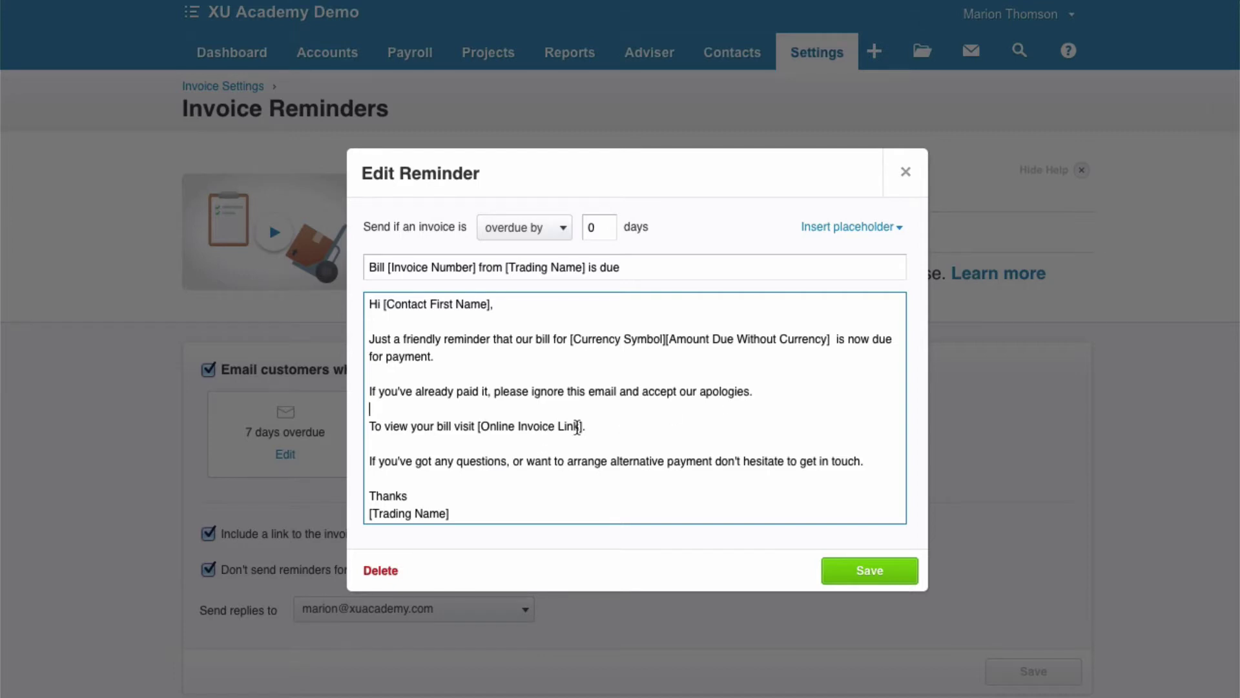
scroll(577, 426, down, 2)
scroll(577, 428, up, 2)
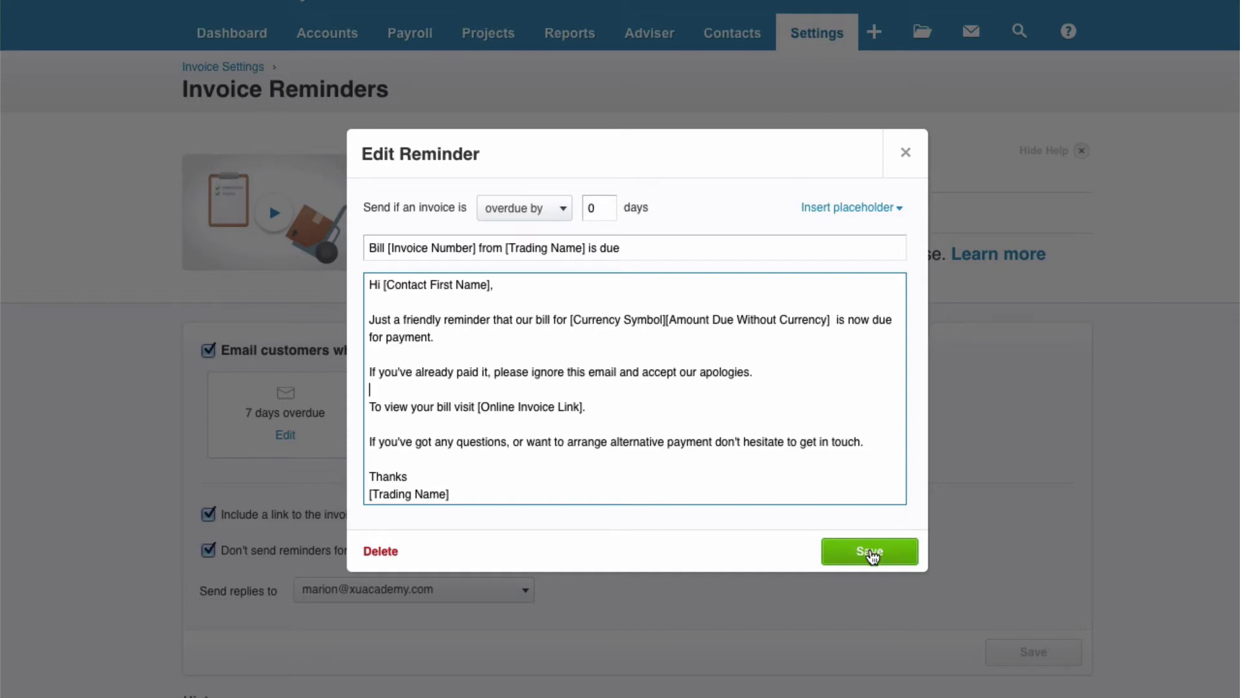
click(870, 553)
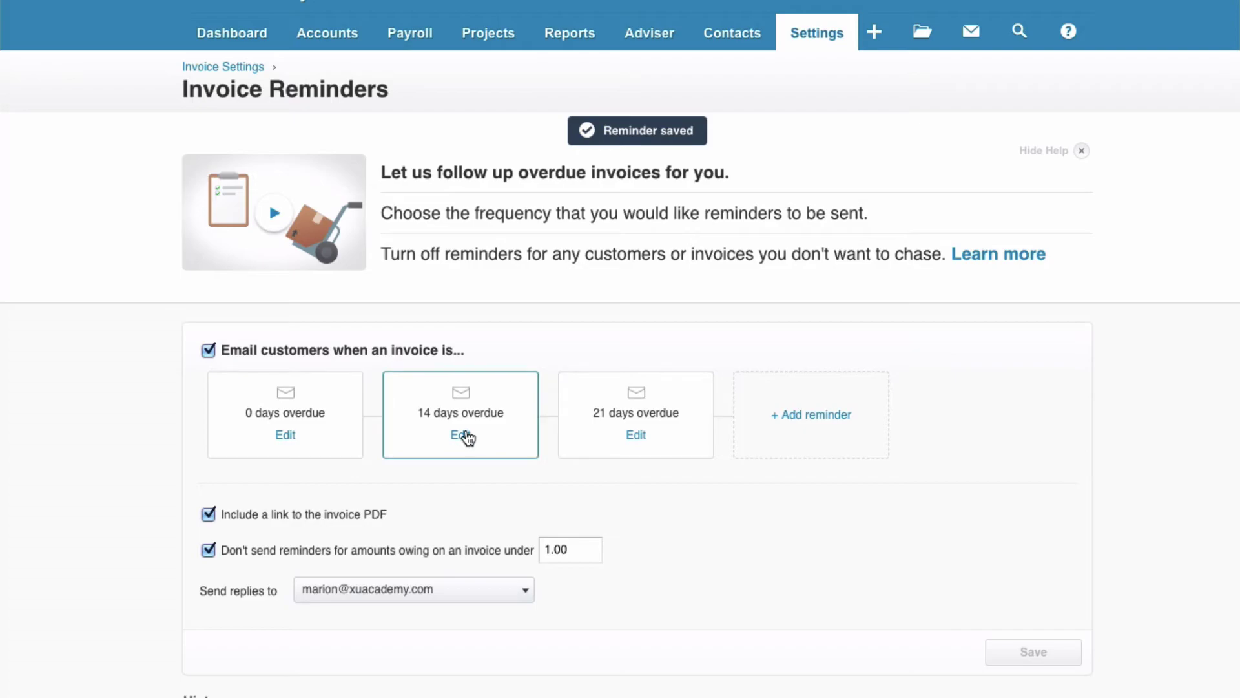
- Delete the 14-day and 21-day overdue reminders, leaving only the 0-day one
click(466, 437)
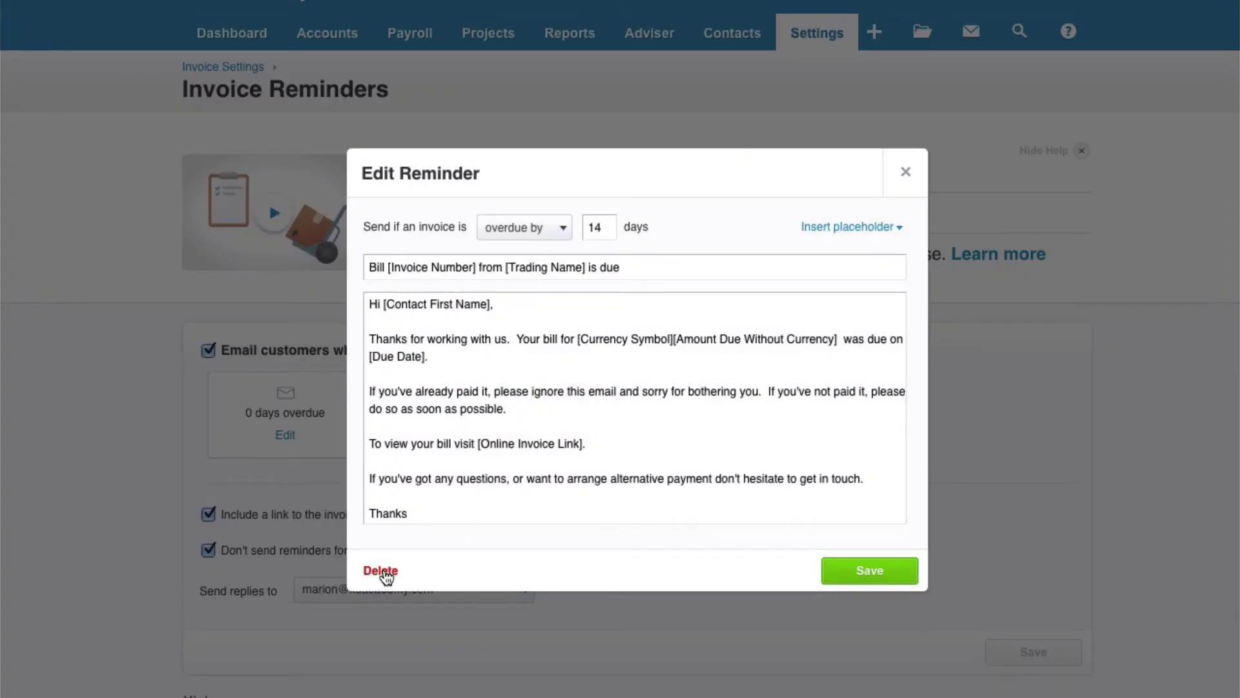
click(385, 573)
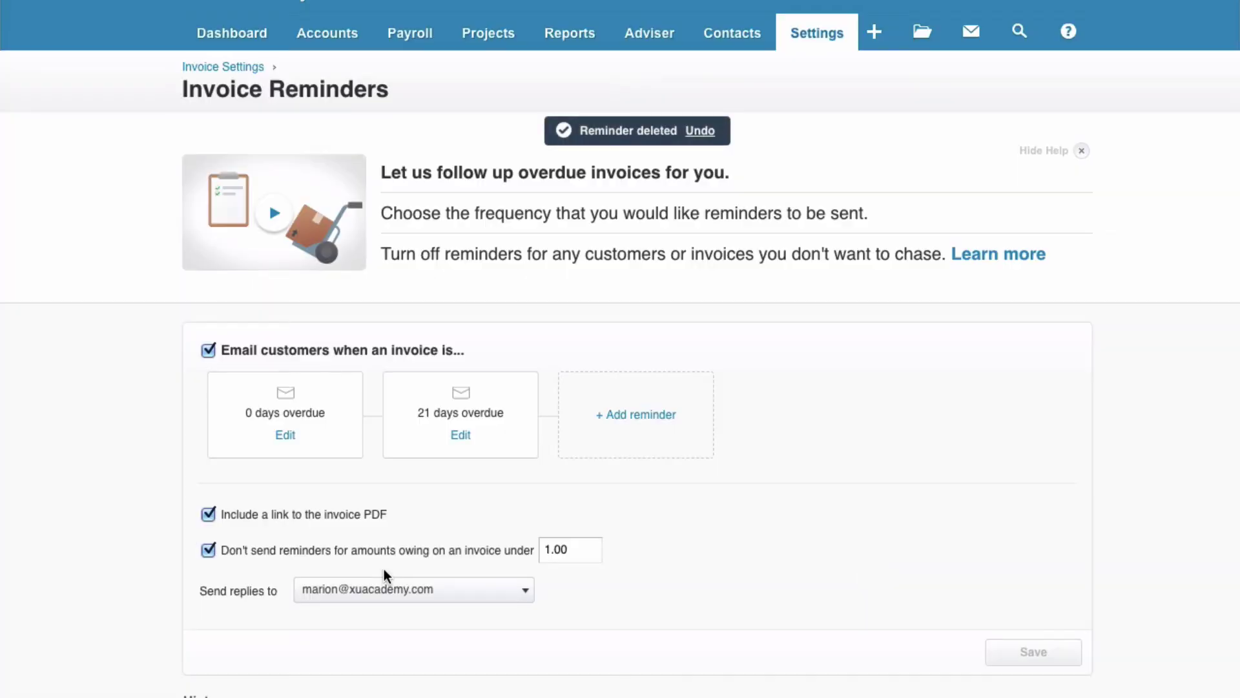
click(460, 436)
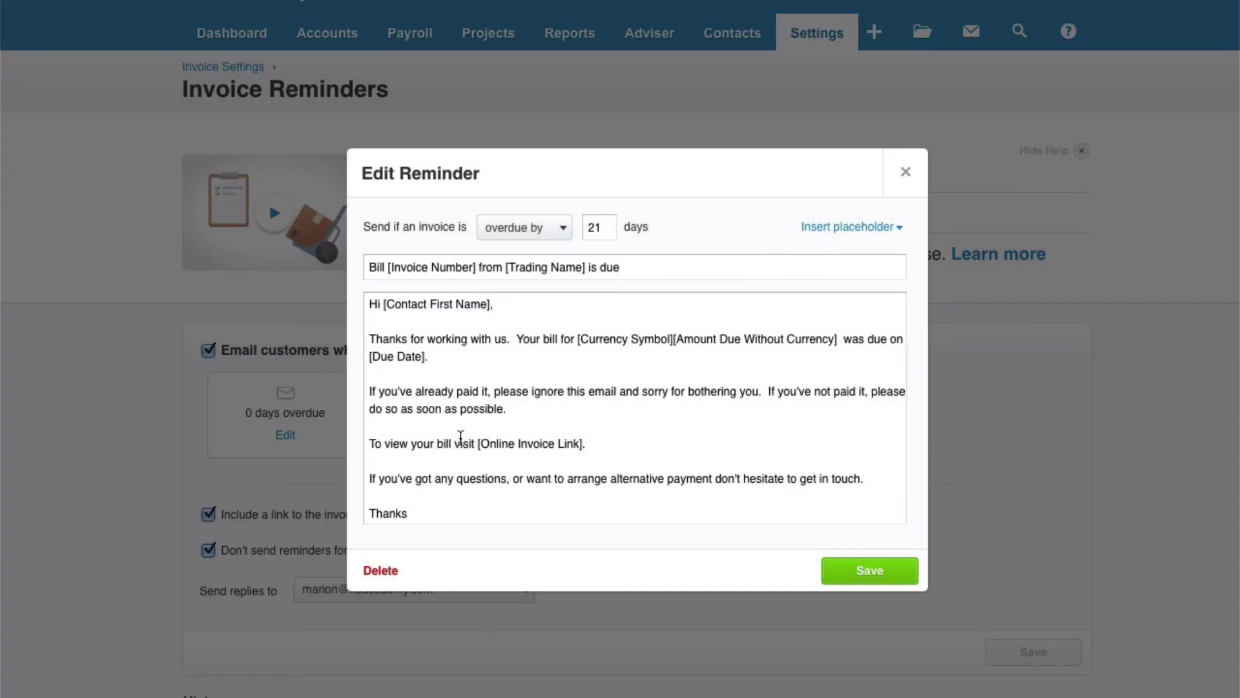
click(382, 570)
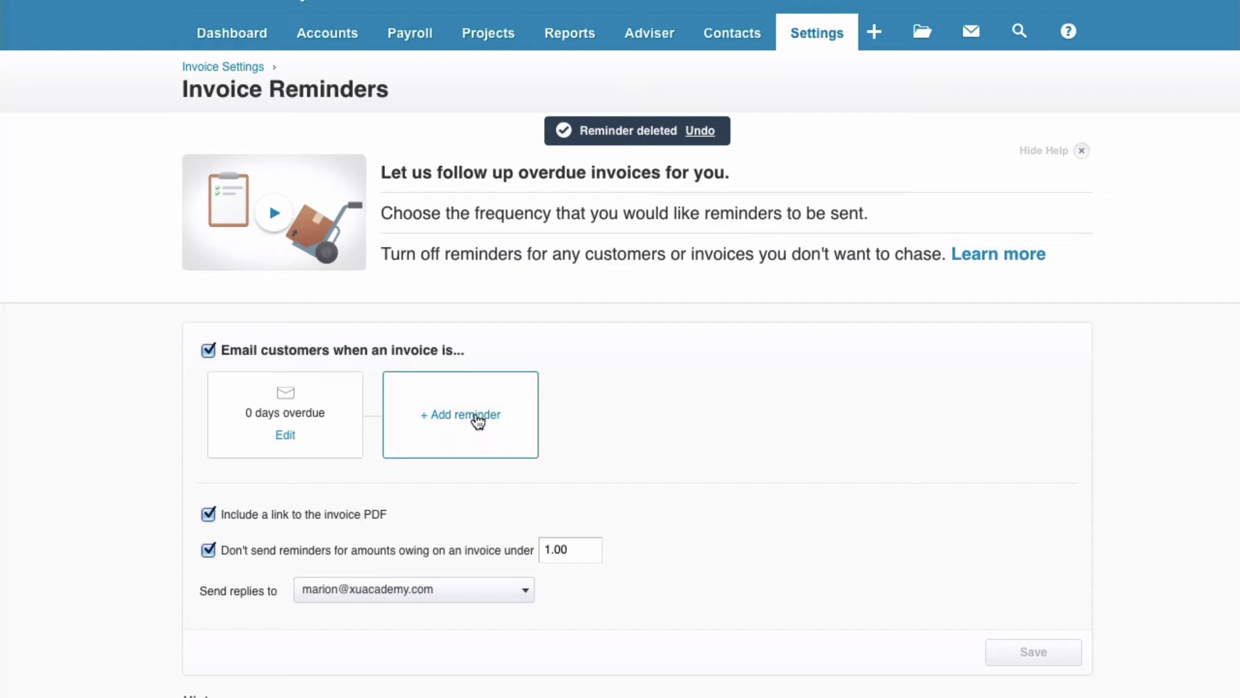
- Add and save a new reminder for 7 days overdue
click(476, 418)
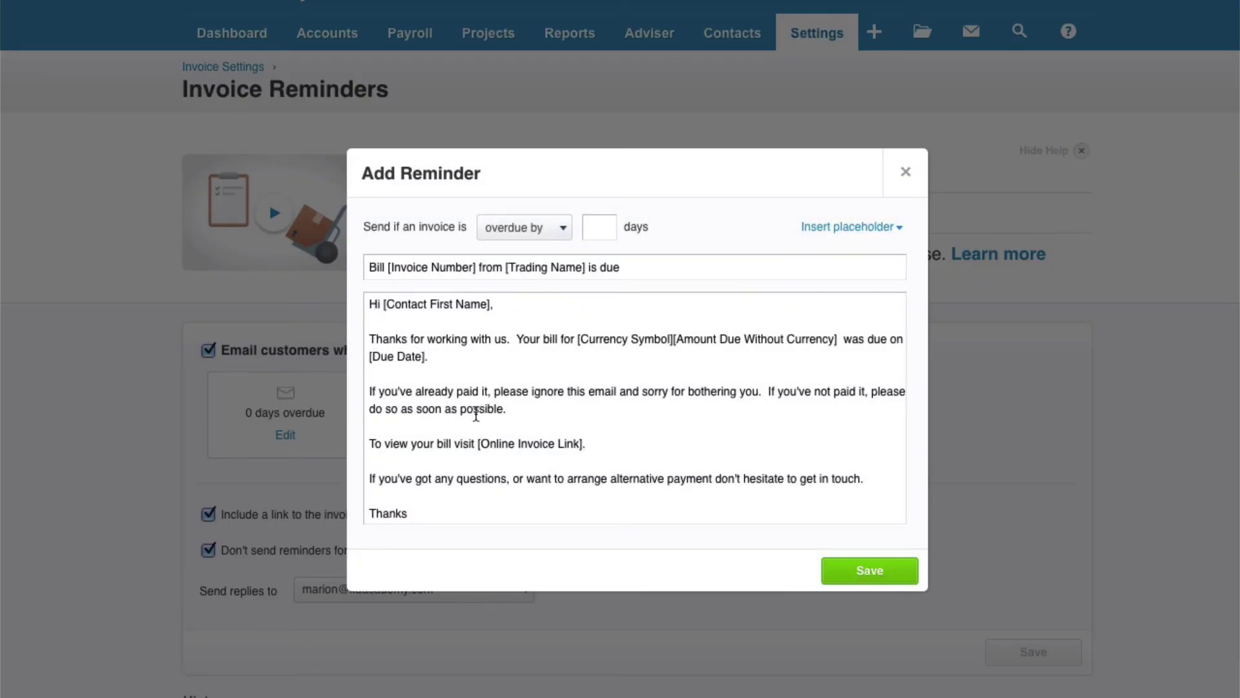
scroll(539, 375, down, 1)
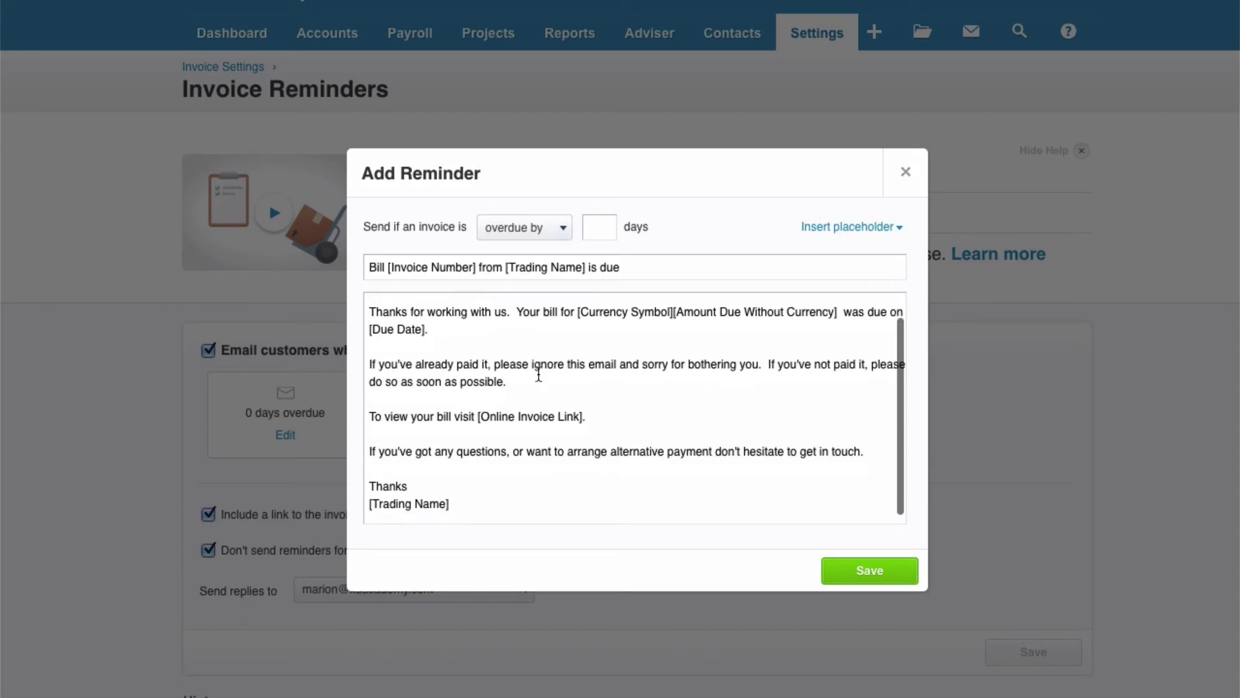
scroll(539, 375, up, 1)
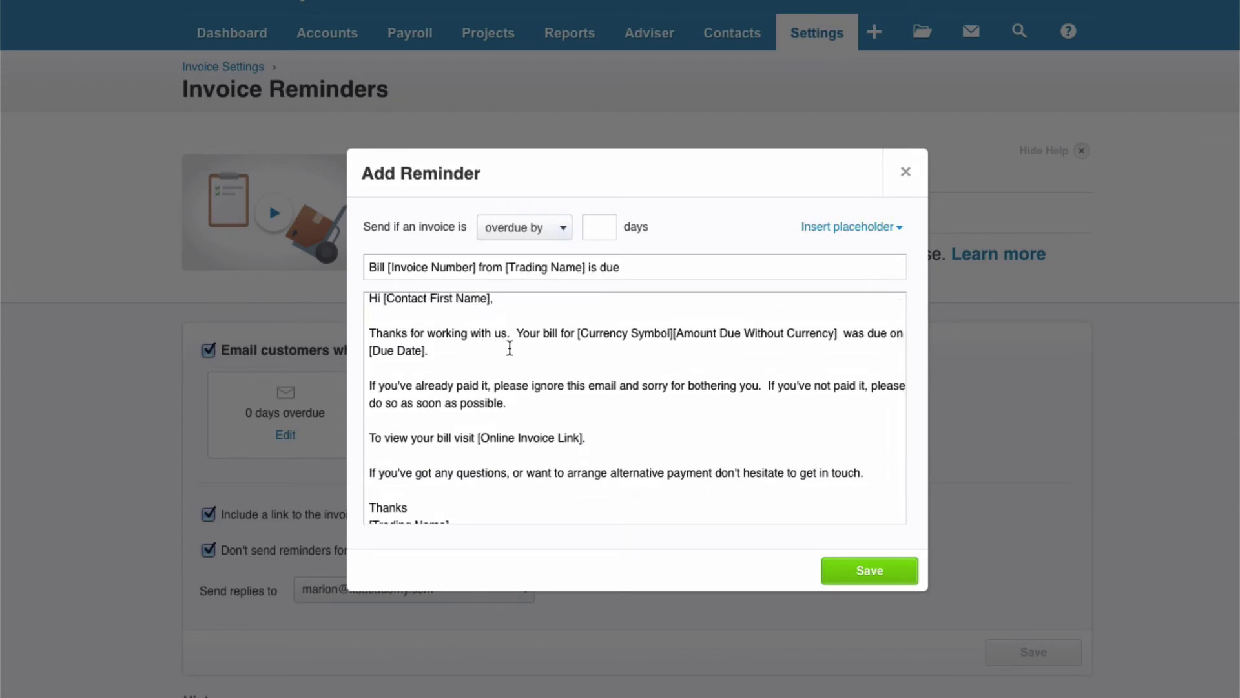
scroll(517, 371, down, 2)
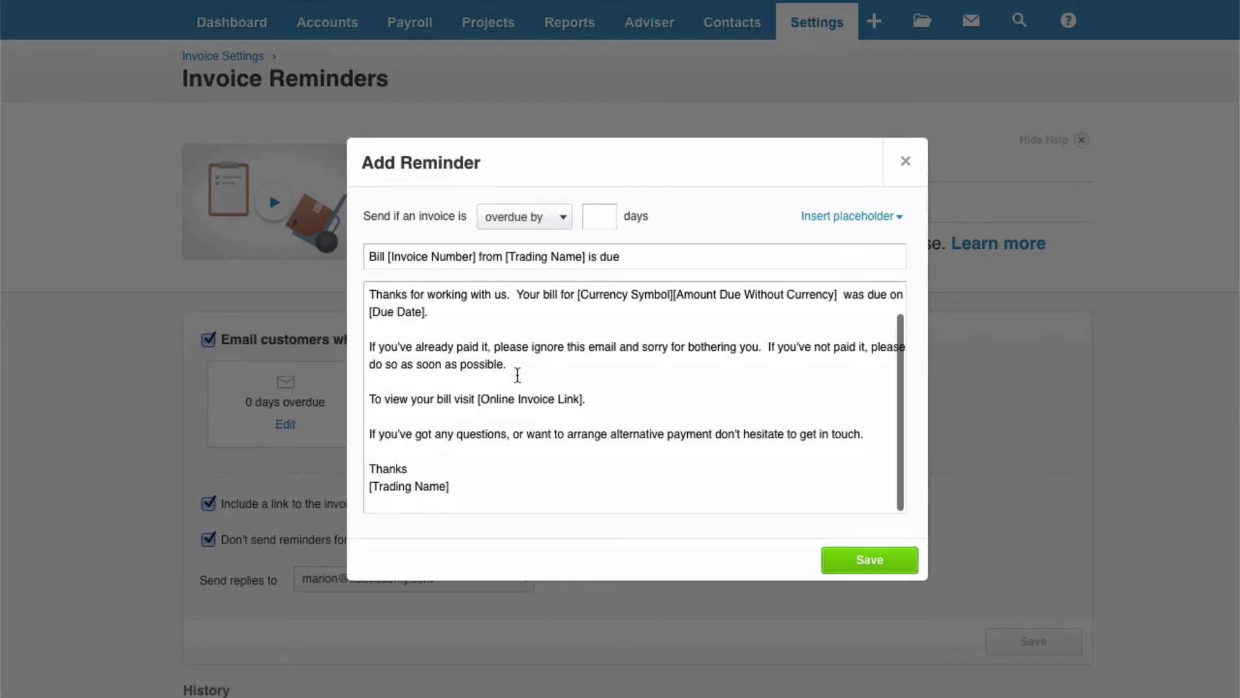
scroll(518, 375, down, 2)
scroll(518, 373, up, 1)
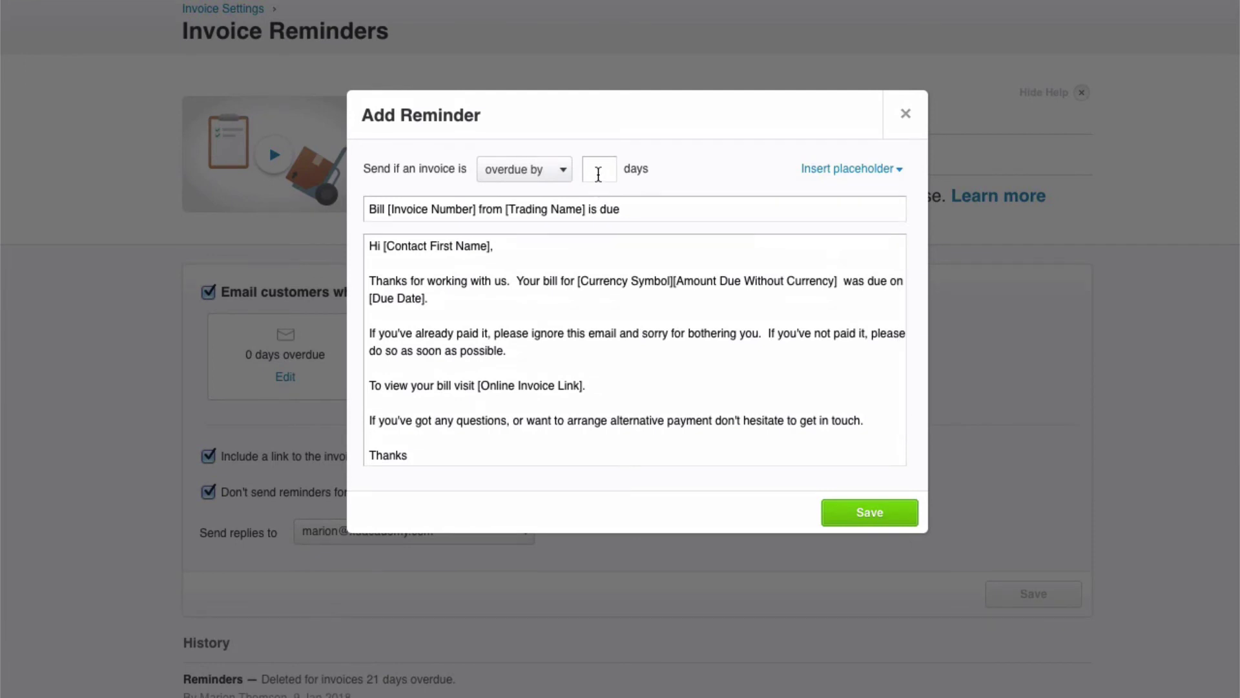
click(598, 173)
text(7)
click(869, 510)
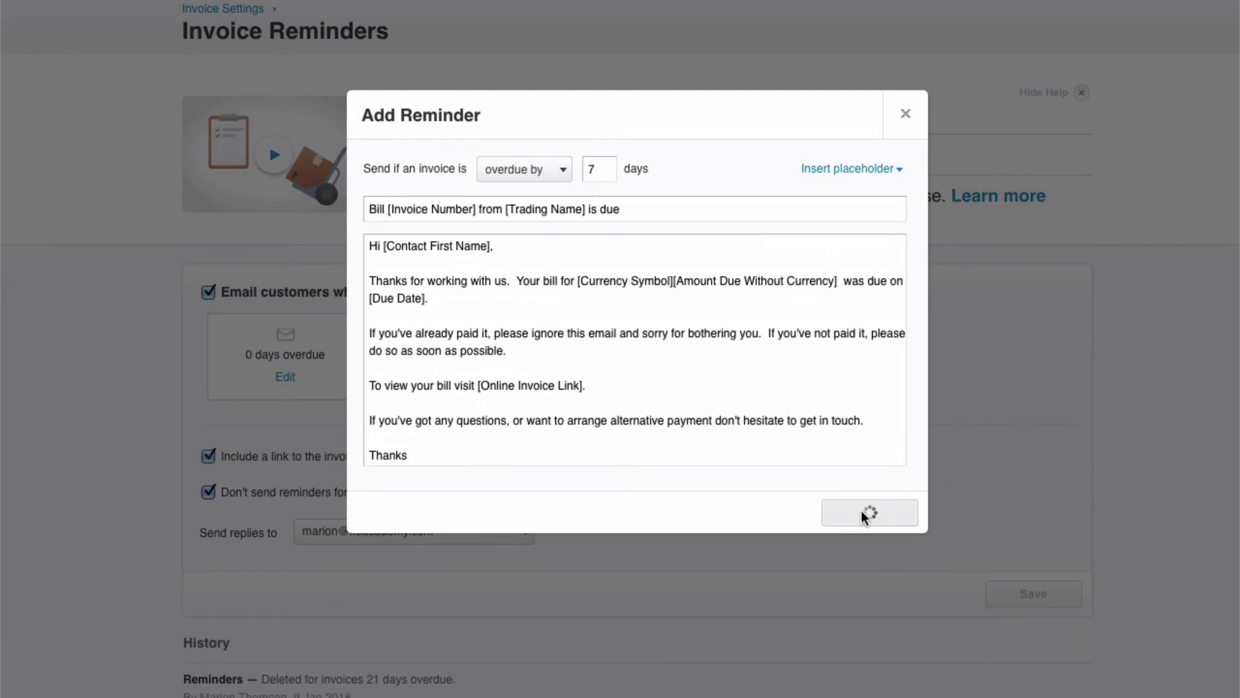